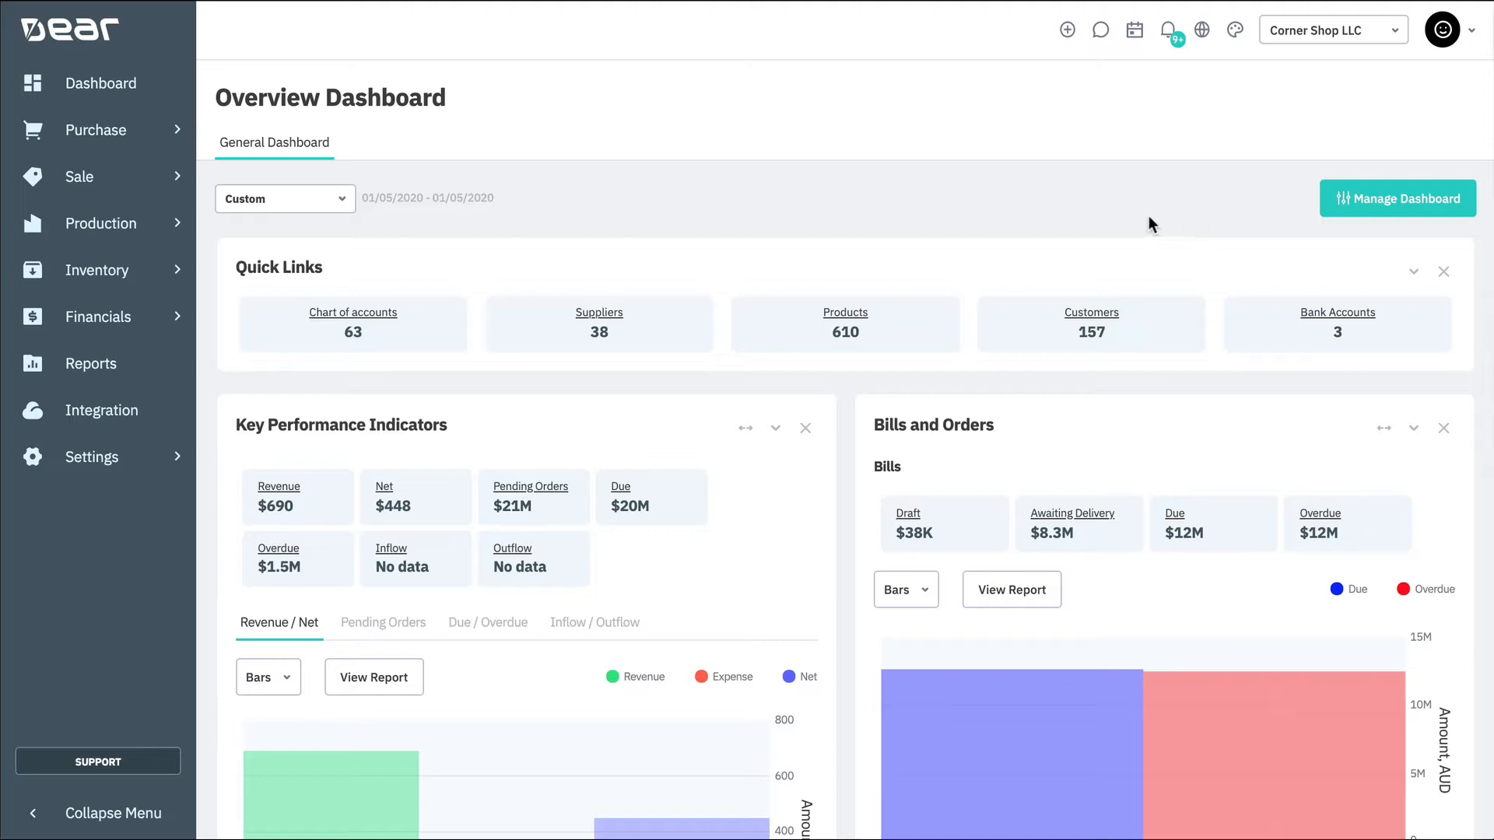
Open the list of existing sales and sort it by order date, newest first
{"action": "left_click", "coordinate": [155, 189]}
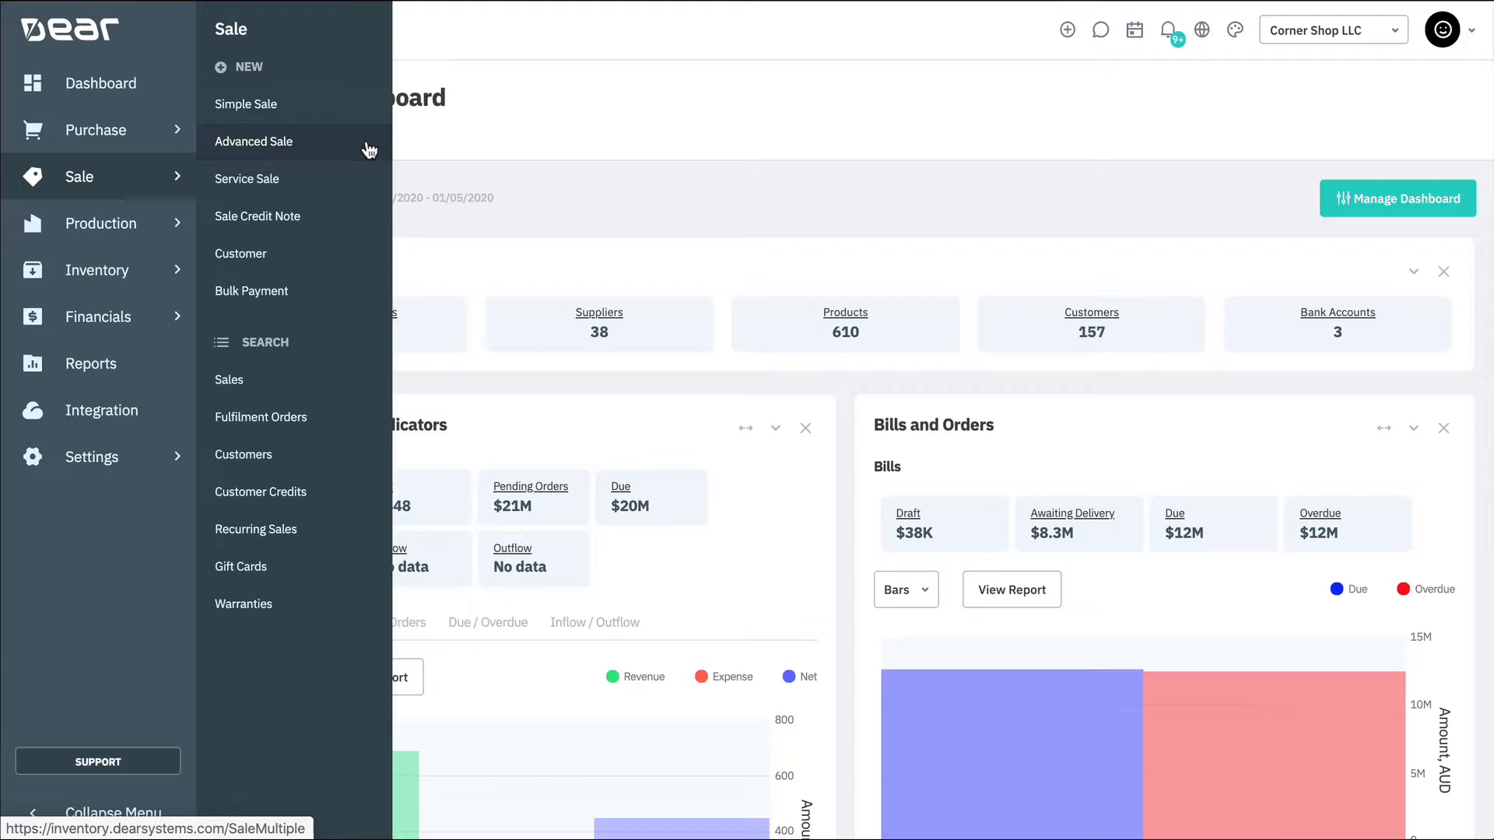
{"action": "left_click", "coordinate": [338, 379]}
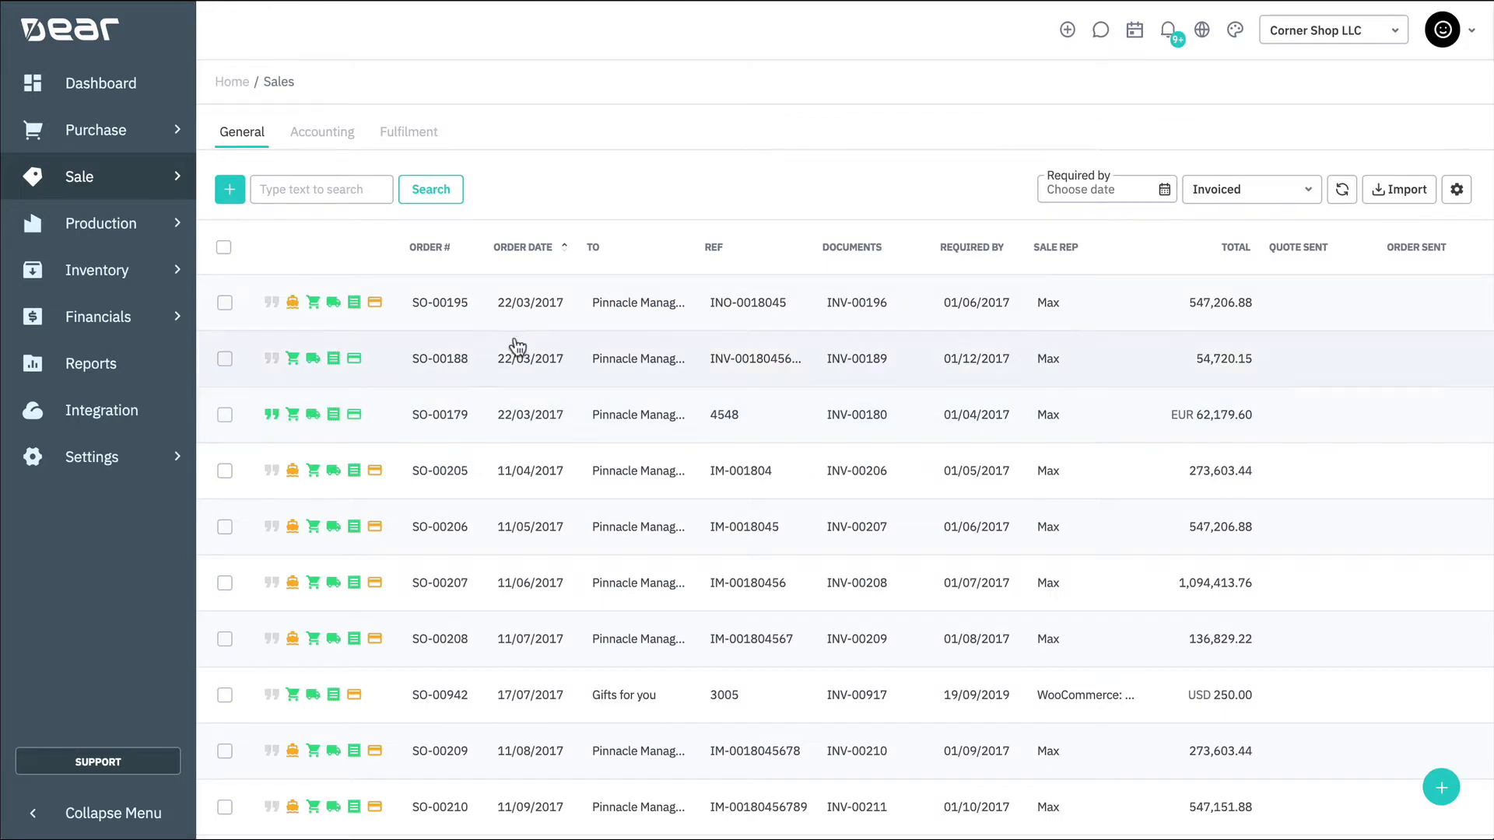
{"action": "left_click", "coordinate": [521, 256]}
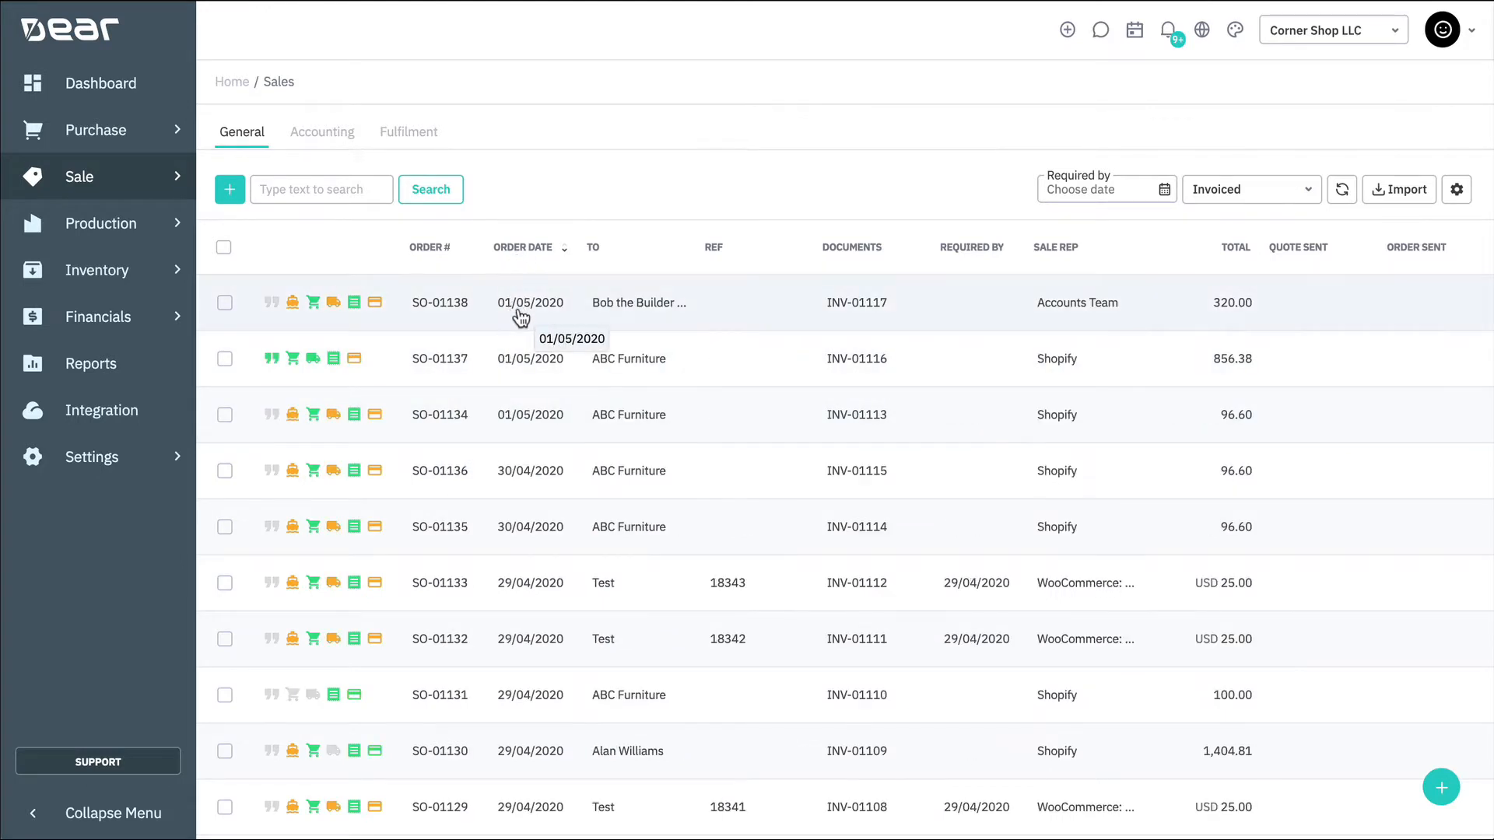
Open the most recent sale in the list and convert it to an advanced sale
{"action": "left_click", "coordinate": [521, 311]}
{"action": "scroll", "coordinate": [520, 303], "scroll_direction": "down", "scroll_amount": 5}
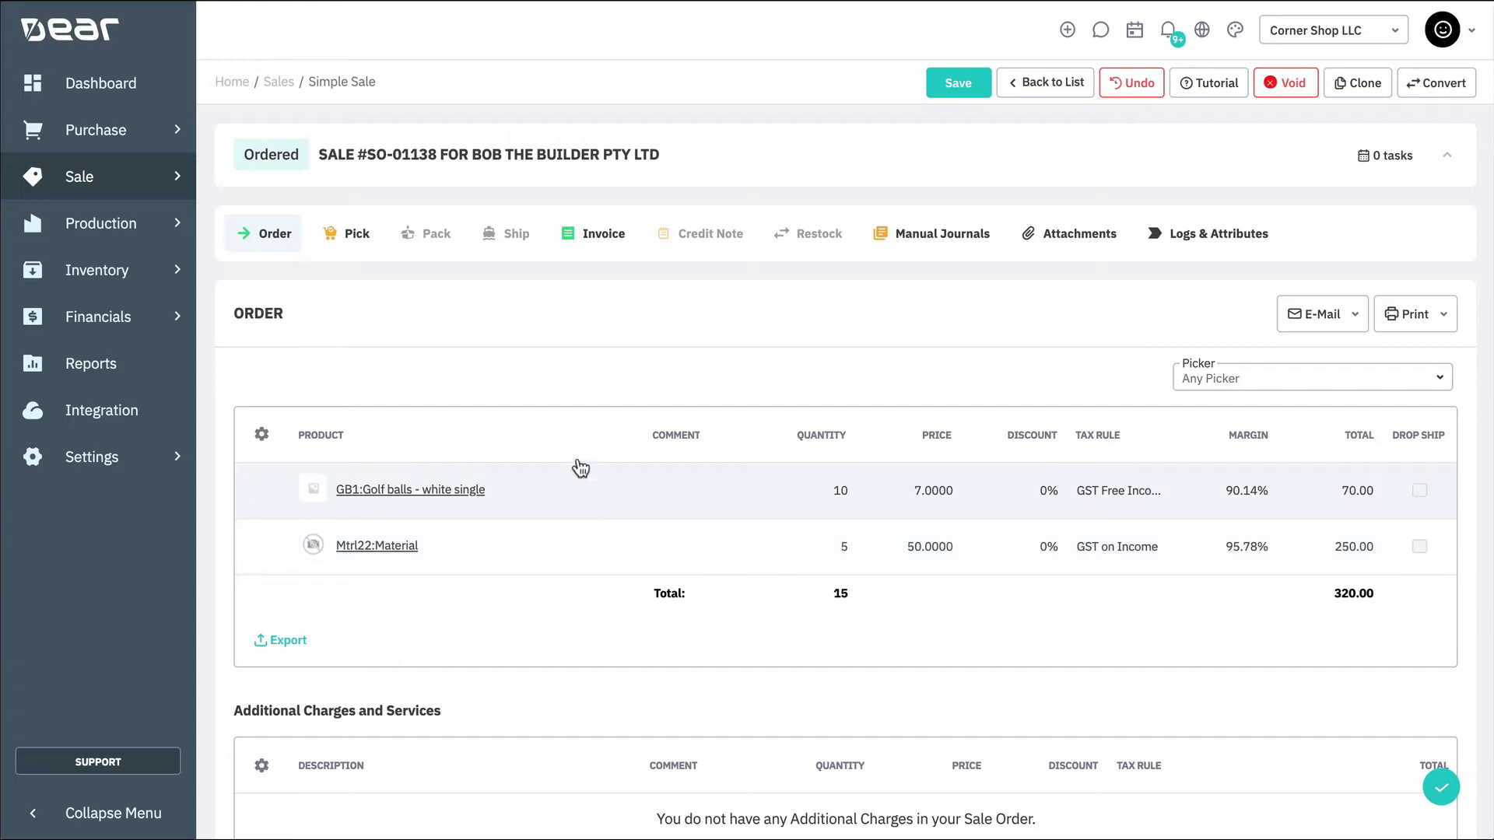
{"action": "left_click", "coordinate": [1426, 92]}
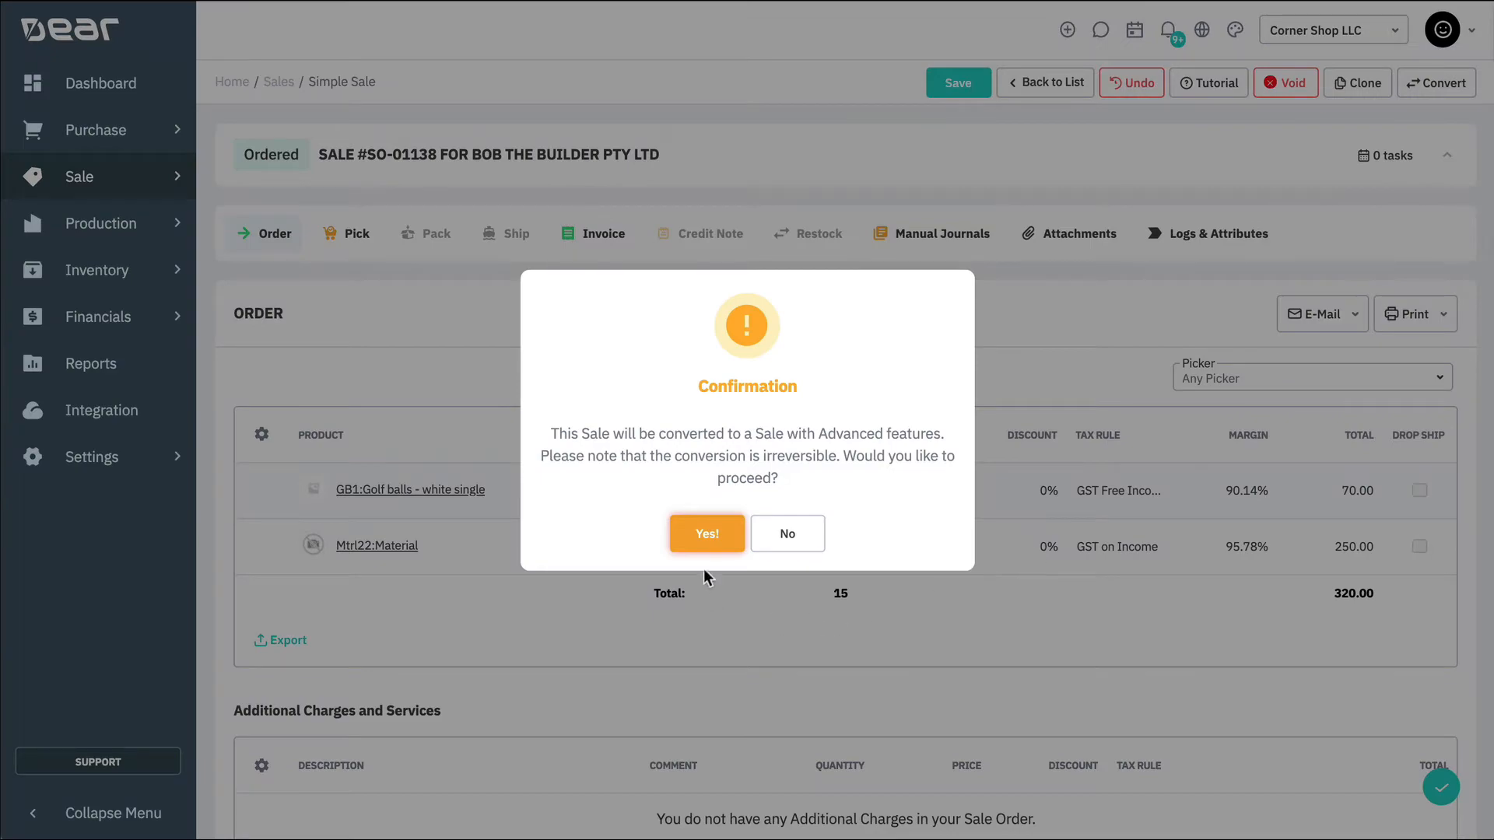
{"action": "left_click", "coordinate": [699, 537]}
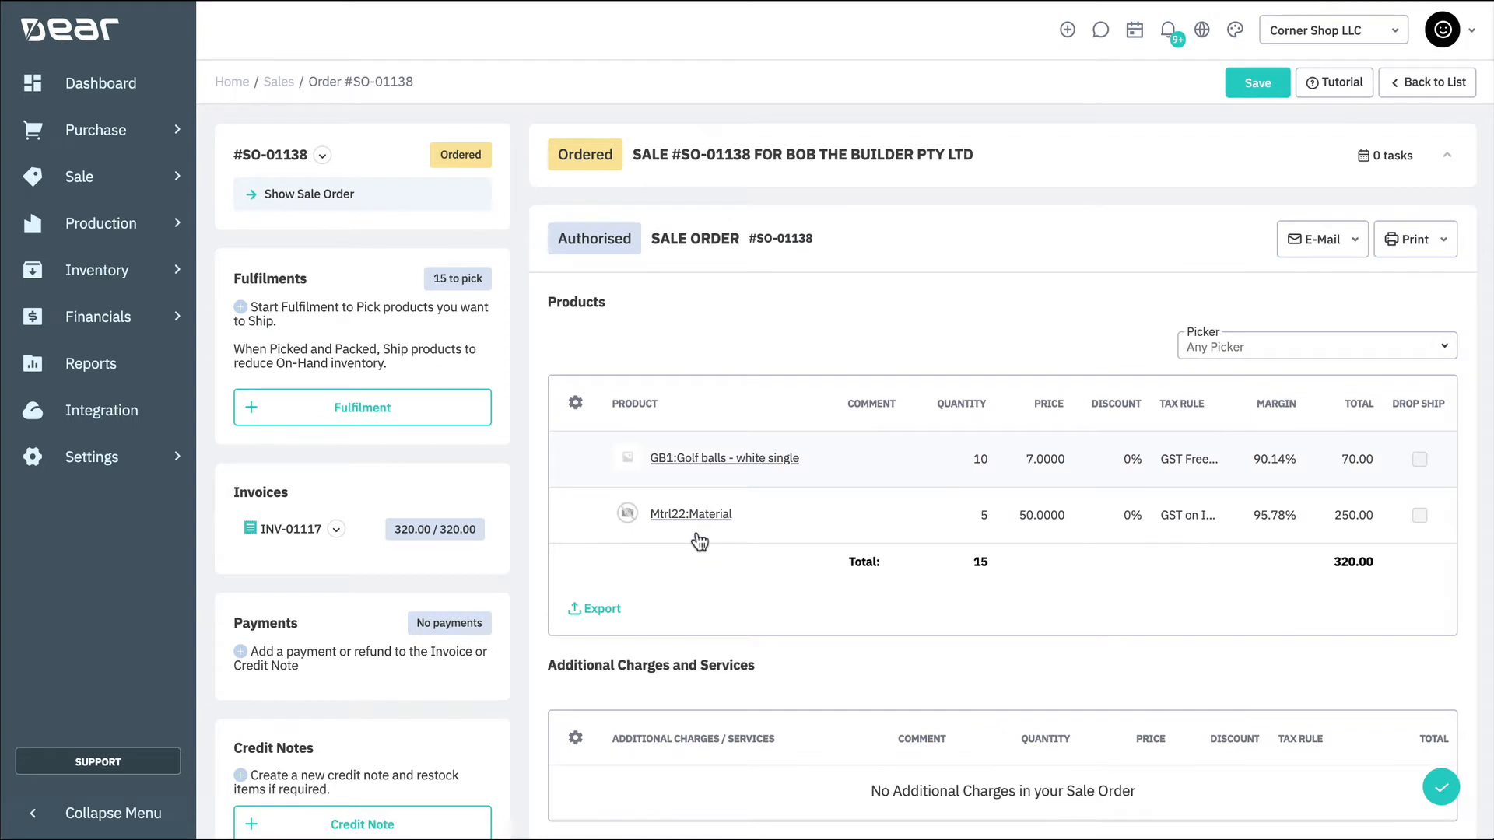
Examine the converted sale's order lines, its available order actions and print options, and its customer, accounting and shipping details
{"action": "scroll", "coordinate": [699, 541], "scroll_direction": "down", "scroll_amount": 4}
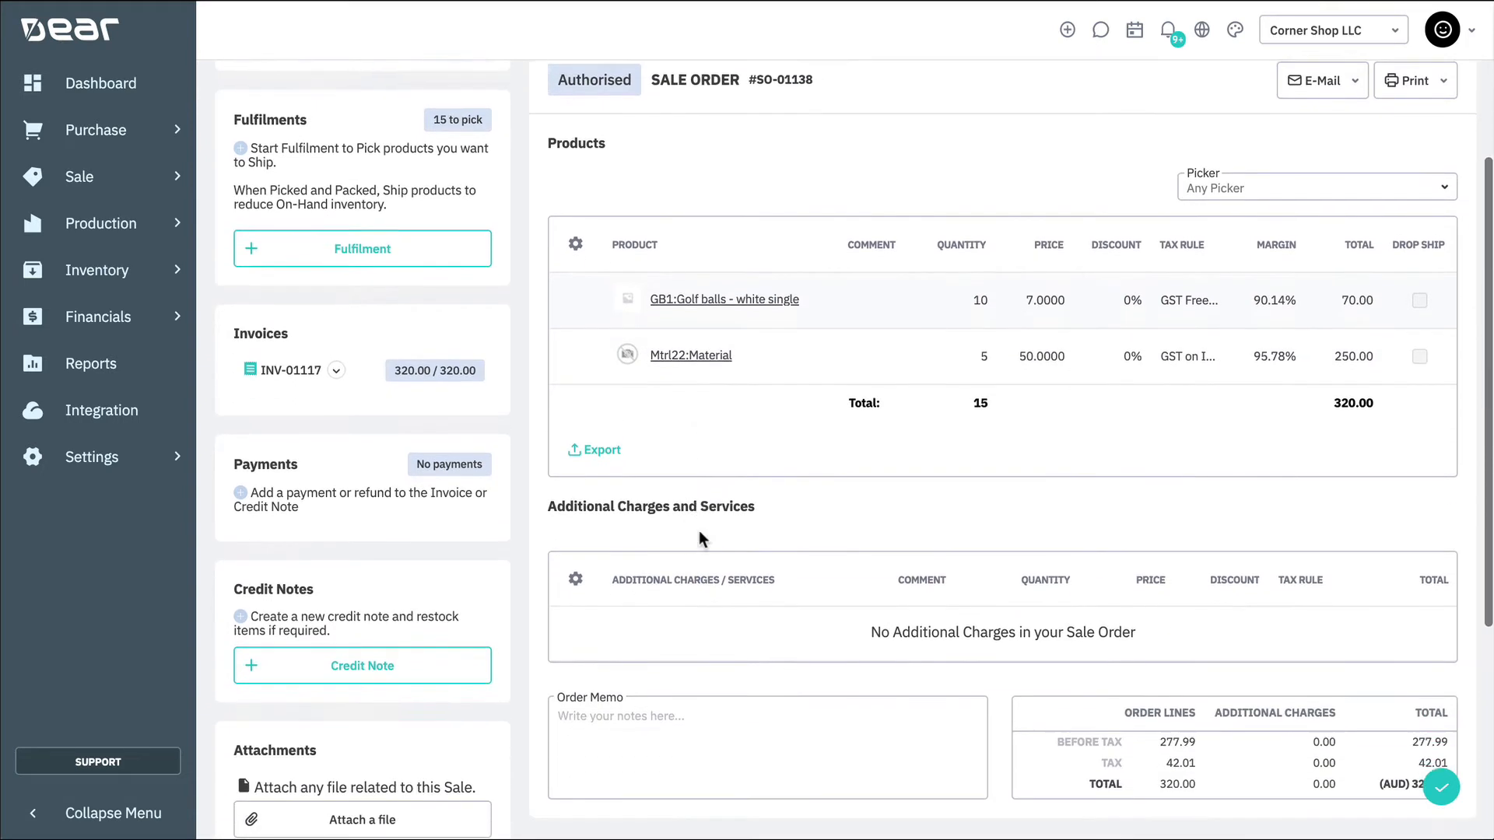
{"action": "scroll", "coordinate": [698, 533], "scroll_direction": "up", "scroll_amount": 4}
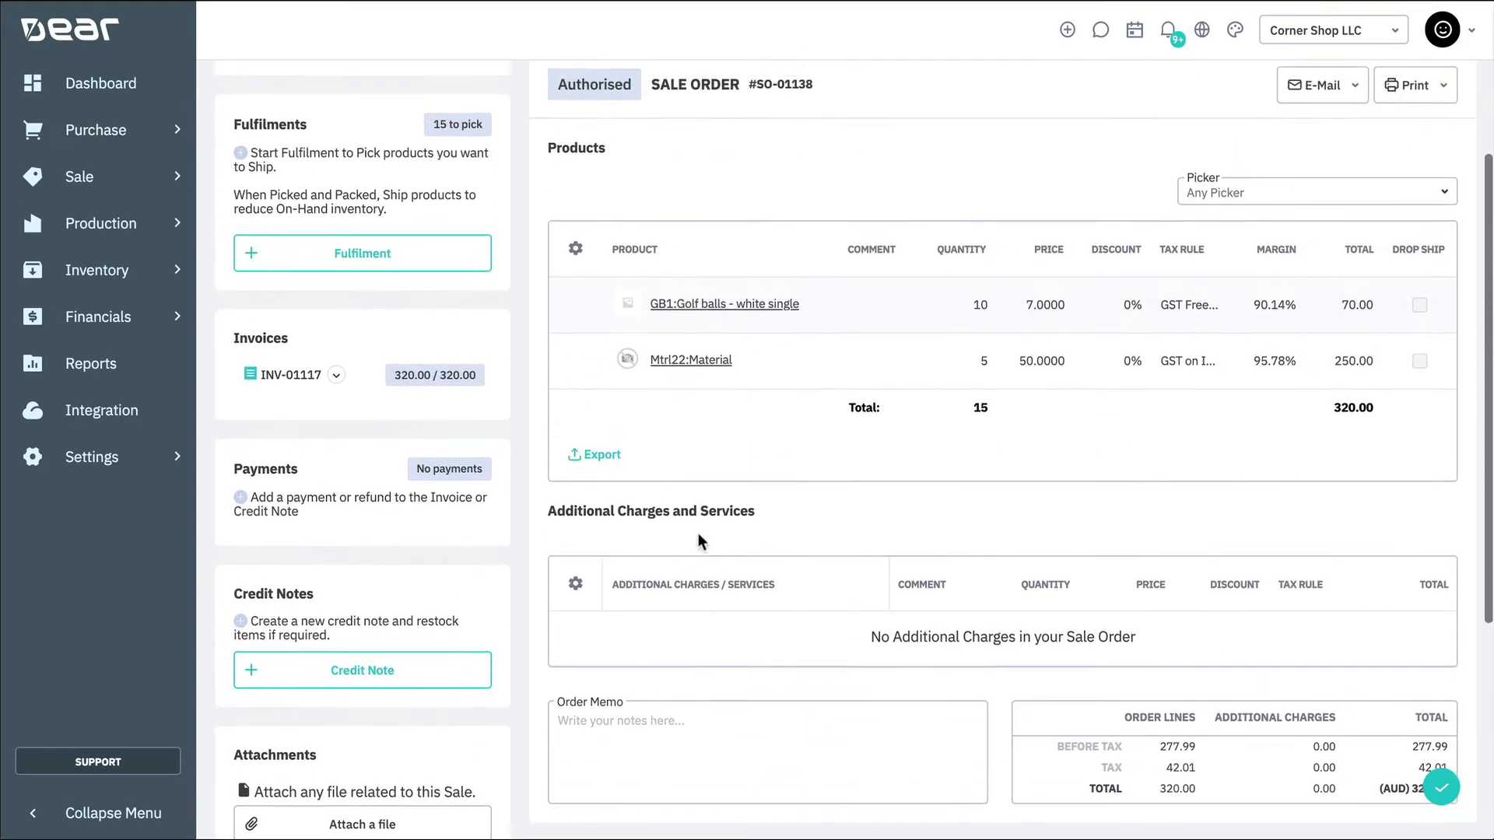
{"action": "scroll", "coordinate": [699, 534], "scroll_direction": "up", "scroll_amount": 1}
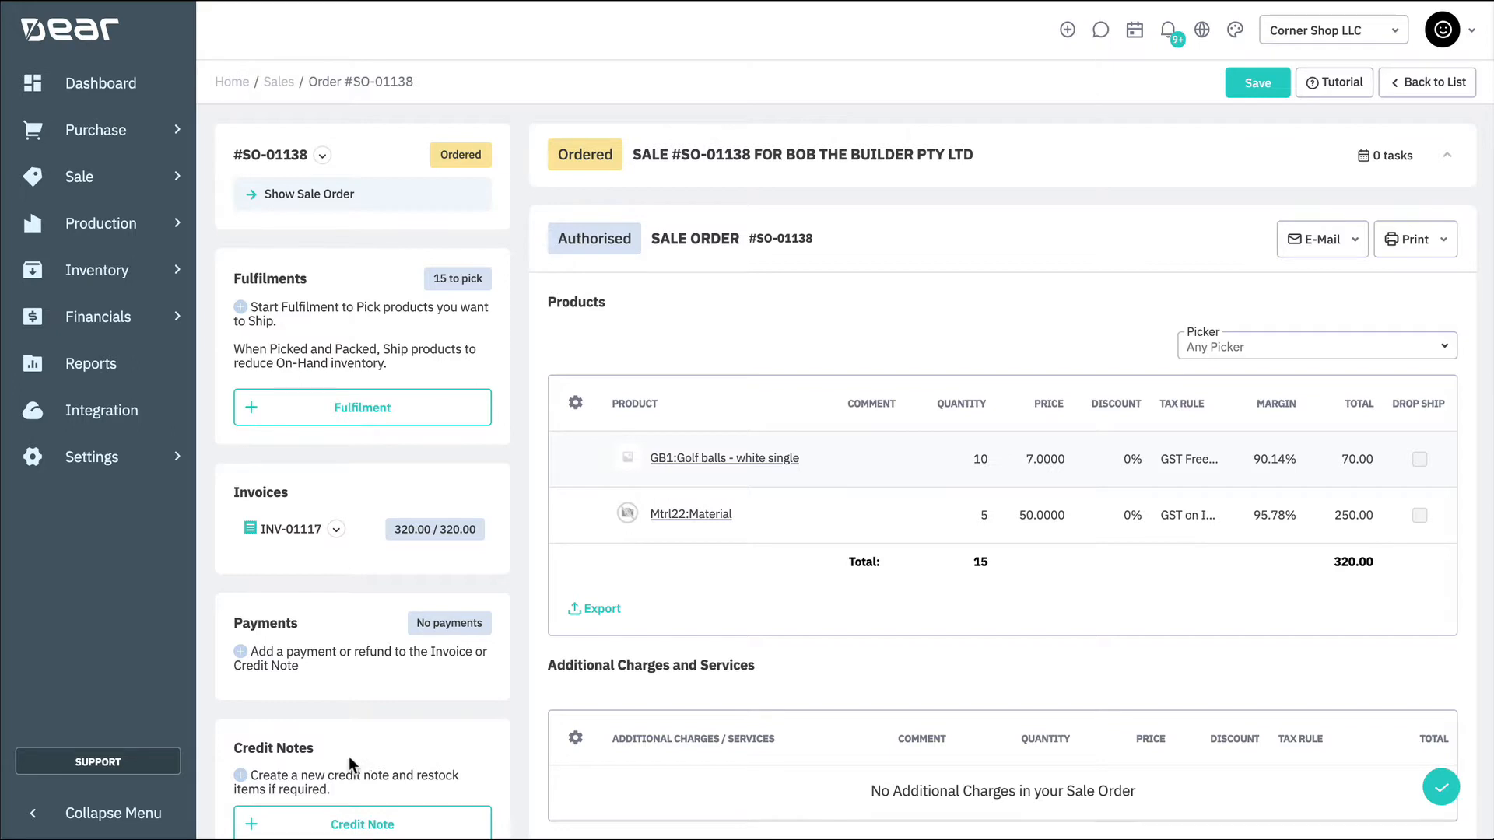
{"action": "left_click", "coordinate": [324, 158]}
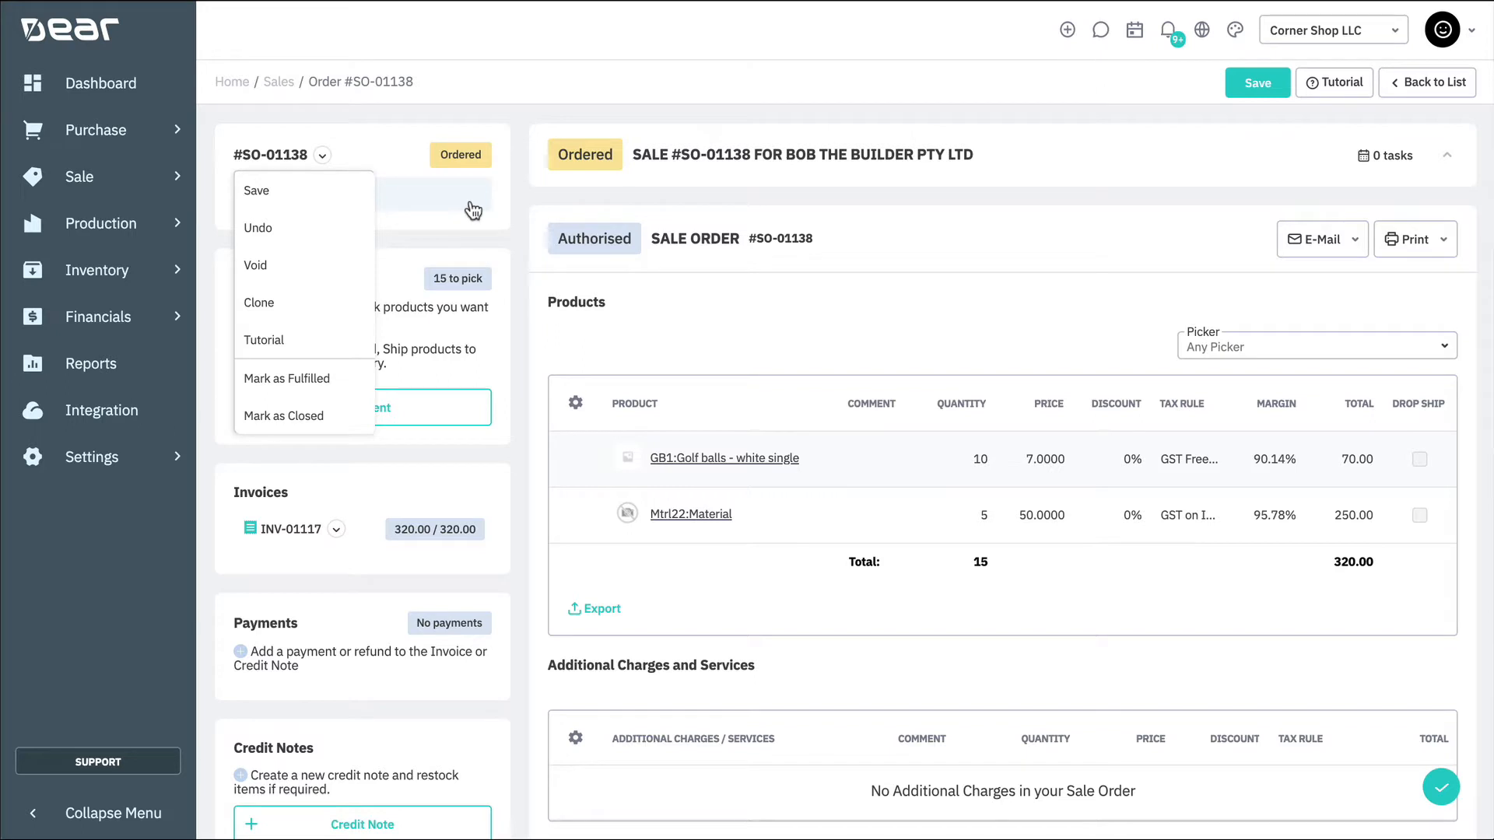
{"action": "left_click", "coordinate": [504, 128]}
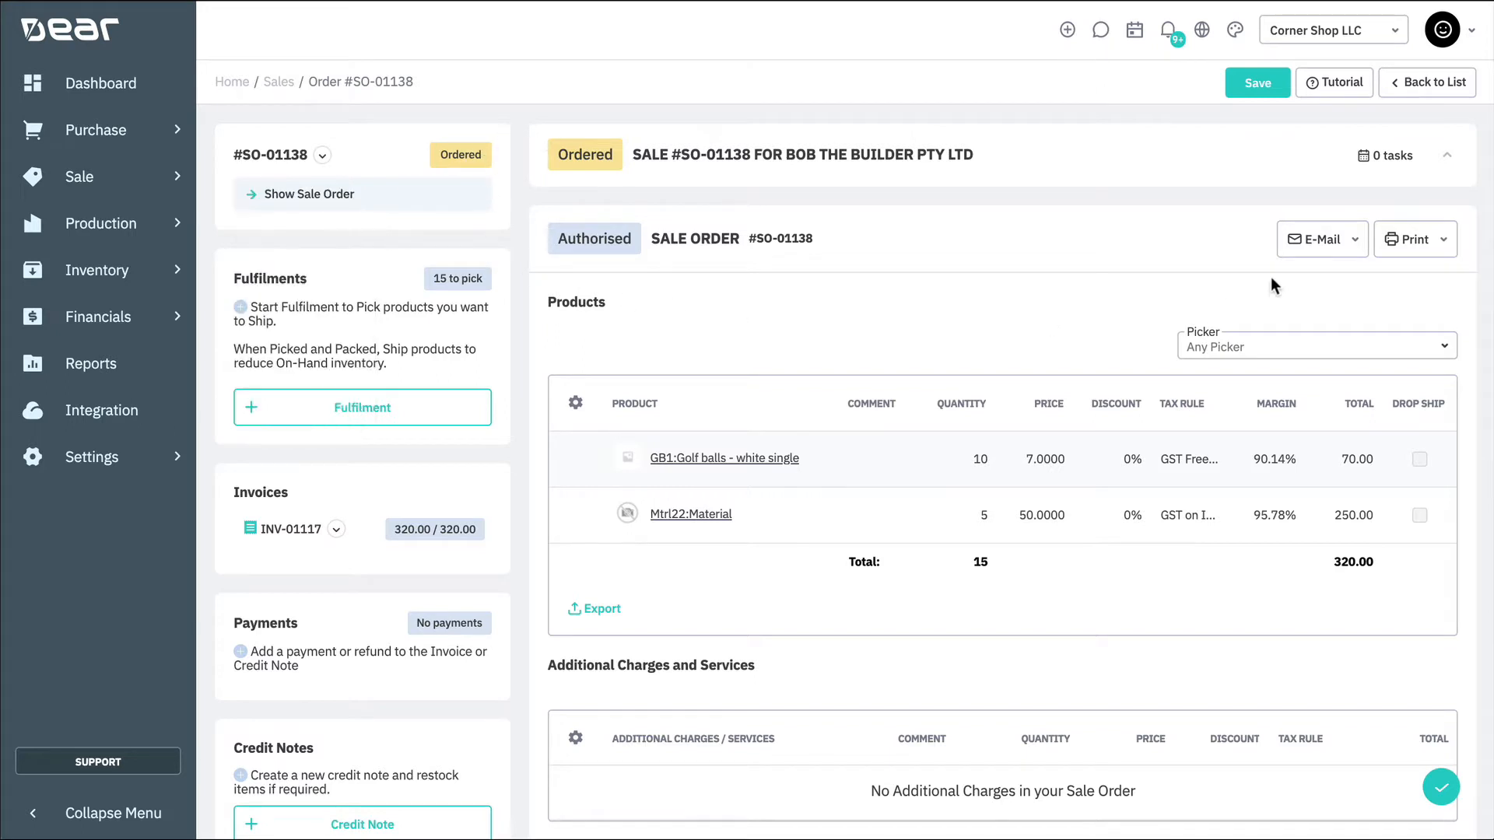
{"action": "left_click", "coordinate": [1448, 244]}
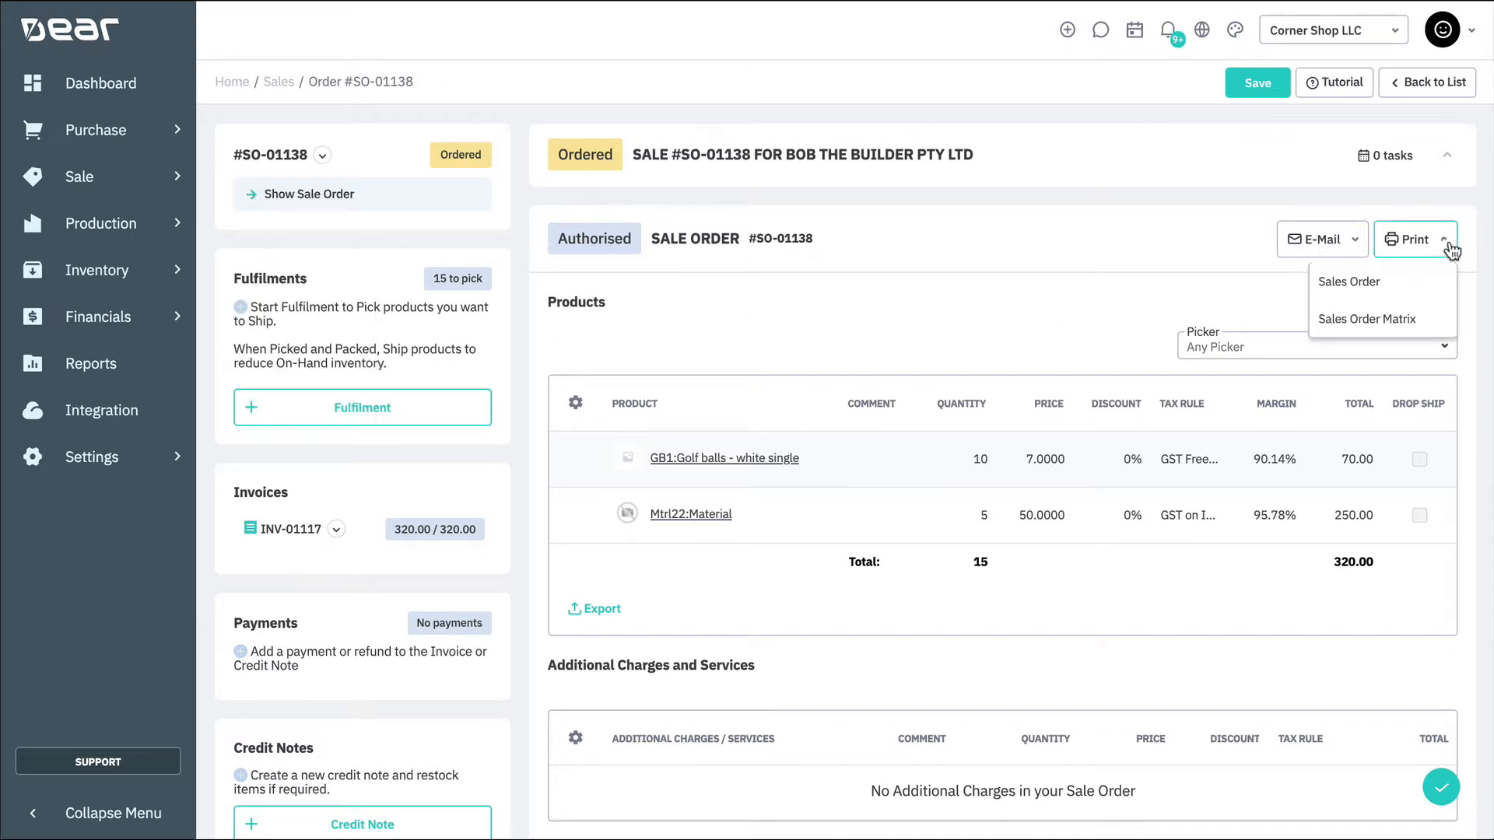
{"action": "left_click", "coordinate": [1448, 244]}
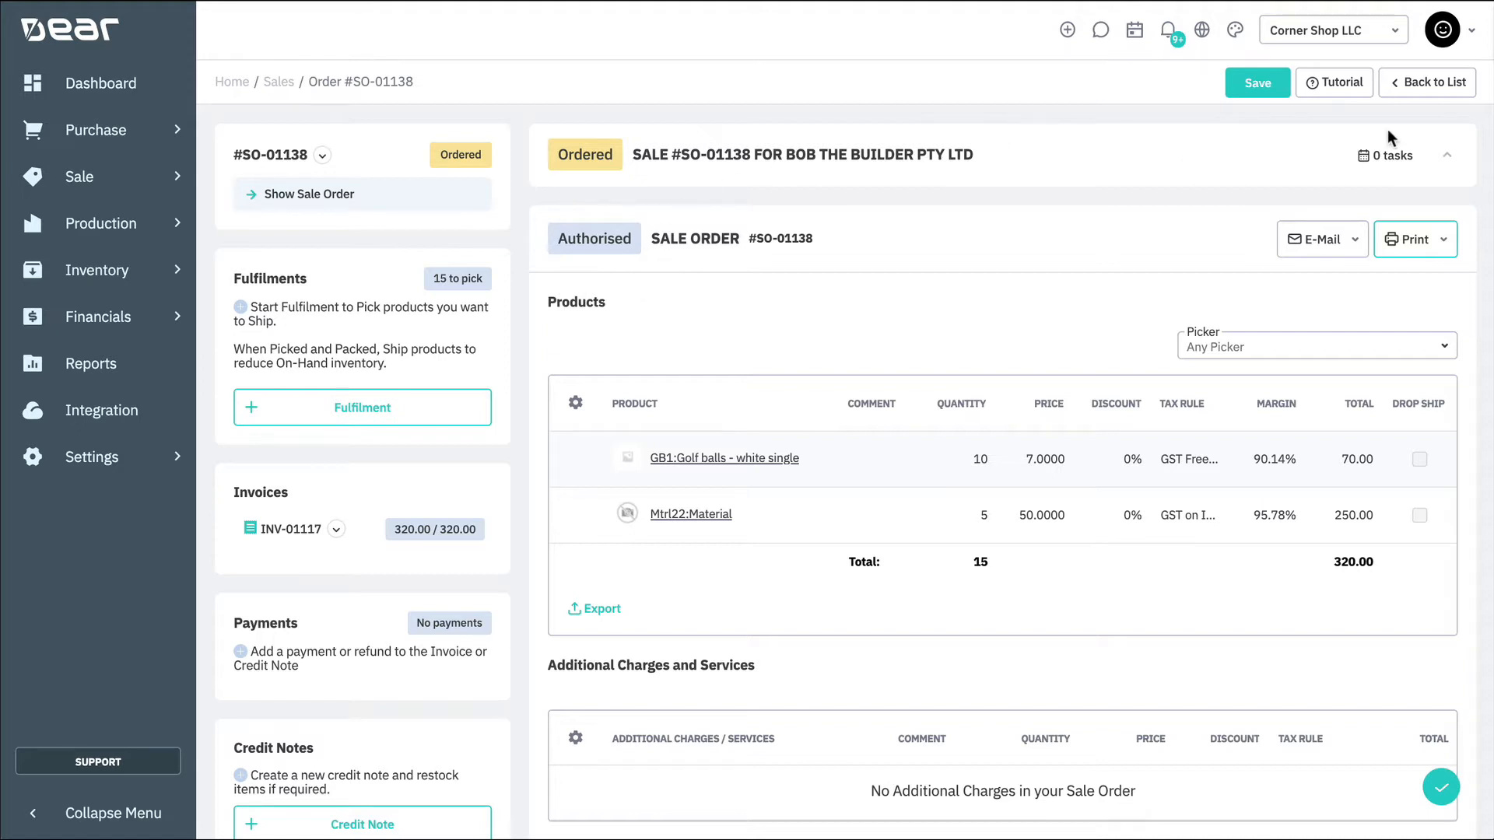
{"action": "left_click", "coordinate": [1448, 158]}
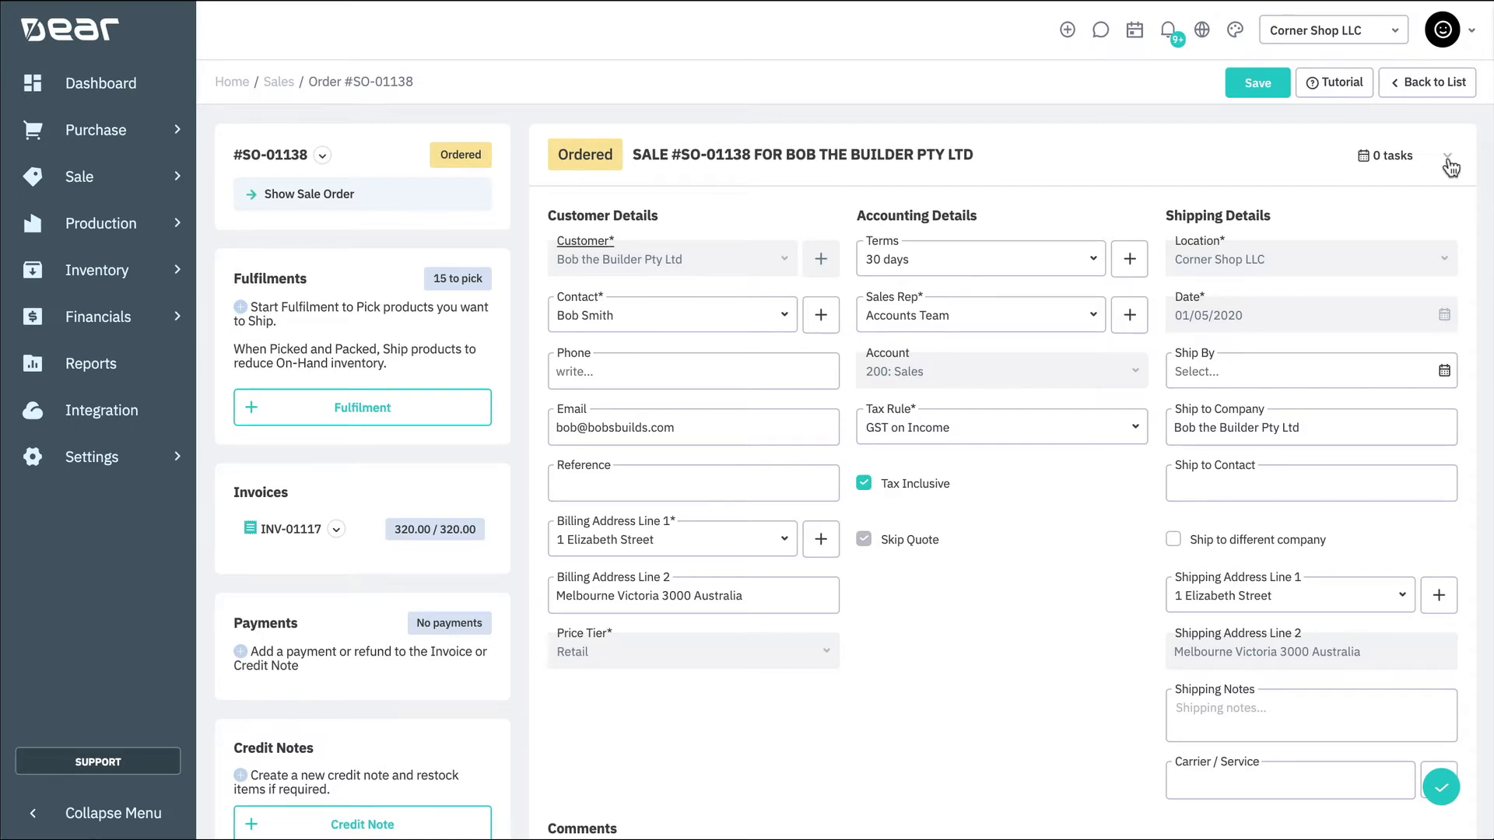
{"action": "left_click", "coordinate": [1447, 160]}
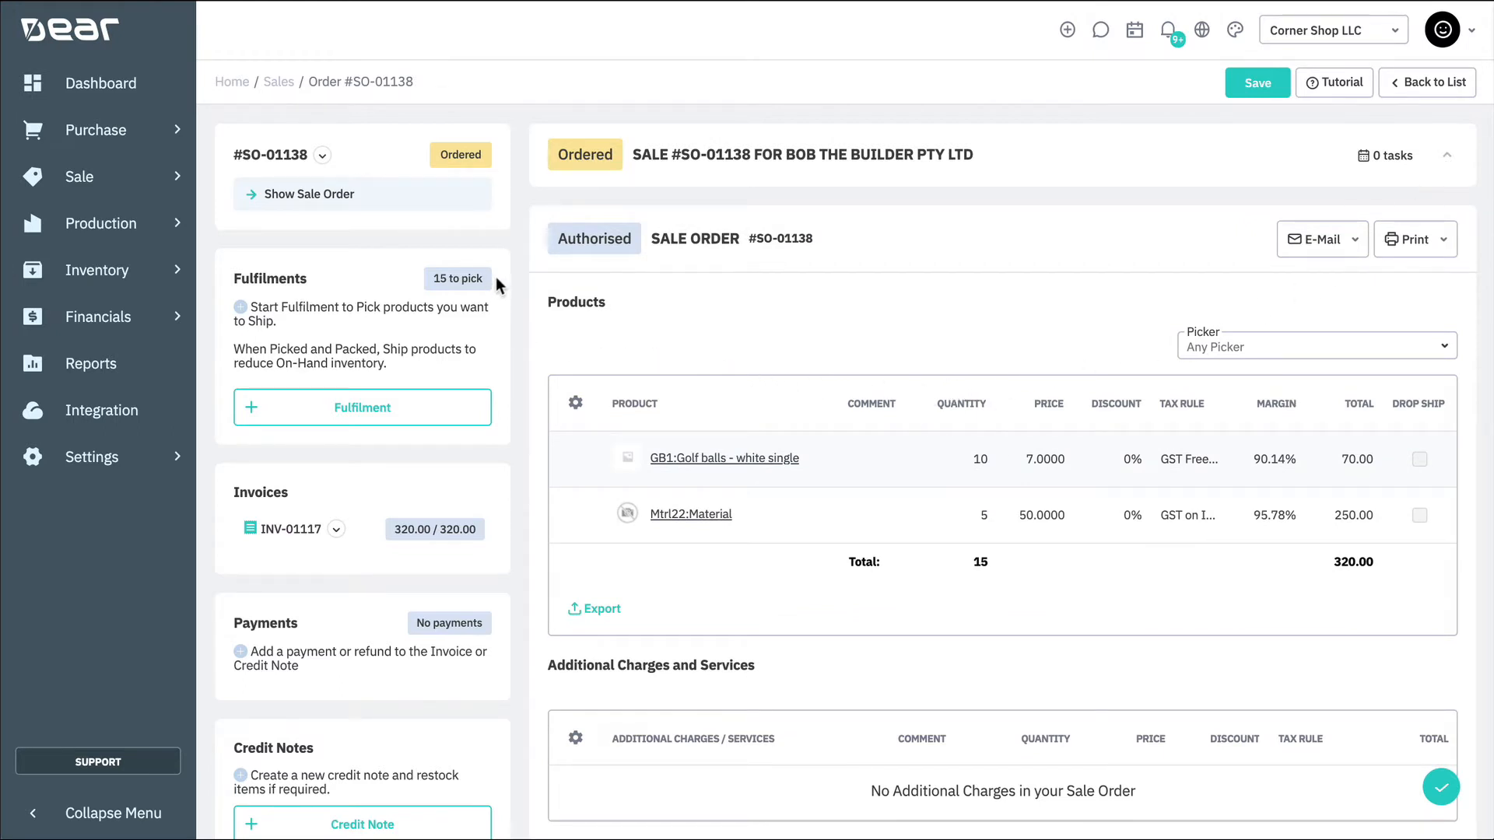
Start a new fulfilment for the sale and pick all remaining items except Mtrl22:Material
{"action": "left_click", "coordinate": [458, 405]}
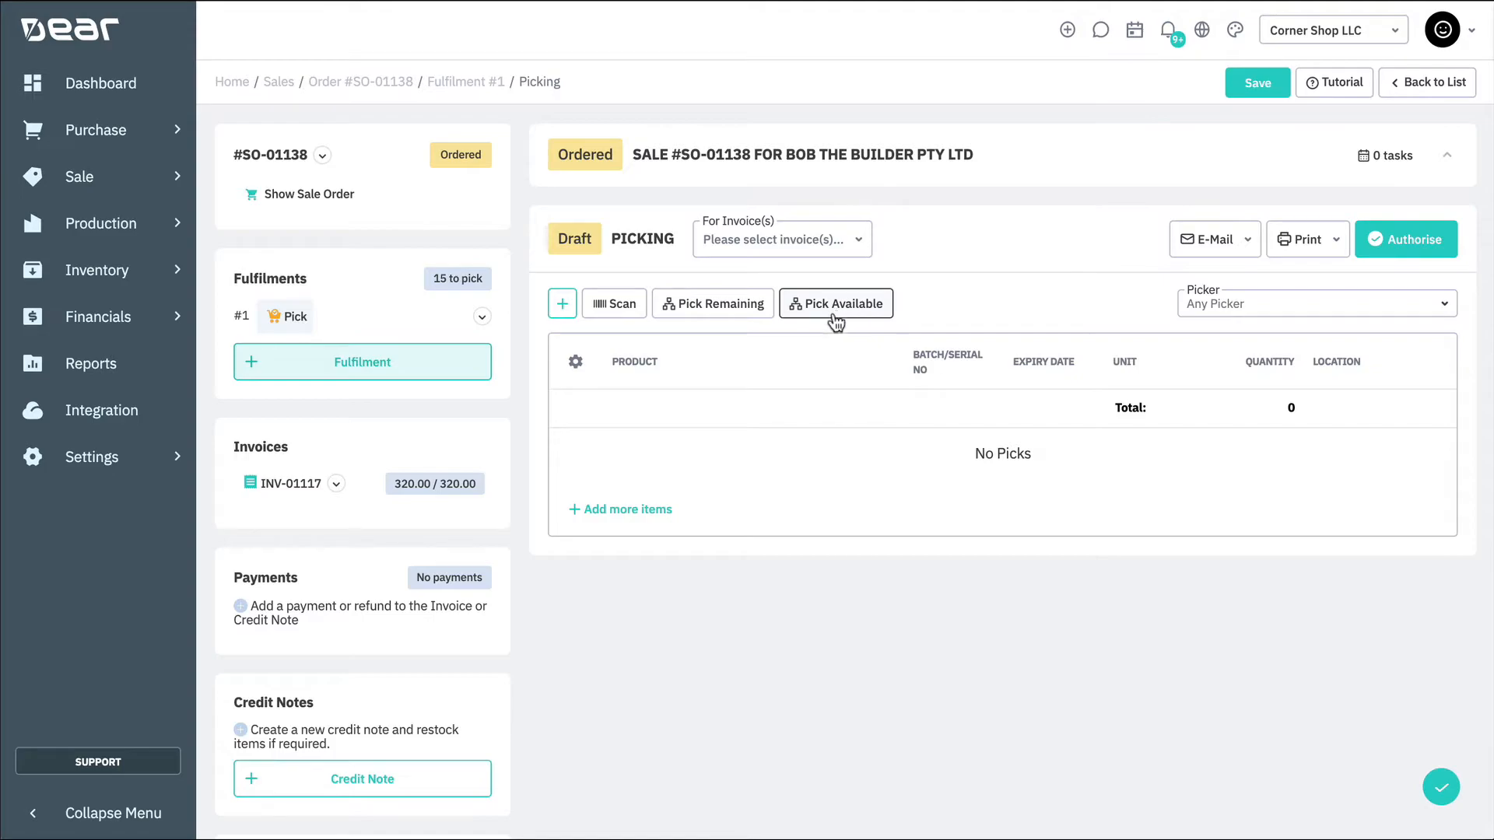
{"action": "left_click", "coordinate": [752, 315]}
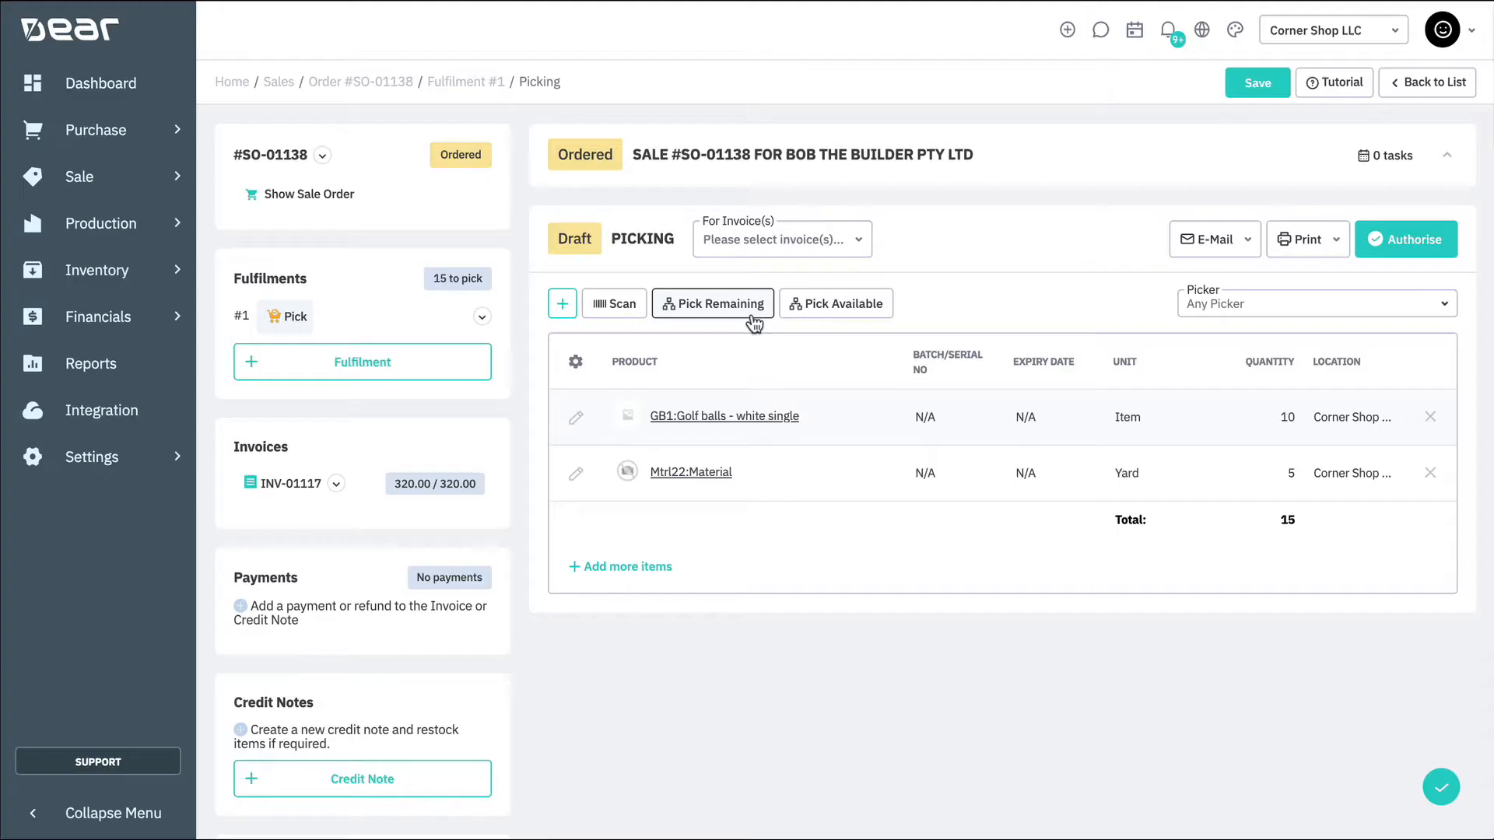
{"action": "left_click", "coordinate": [1430, 472]}
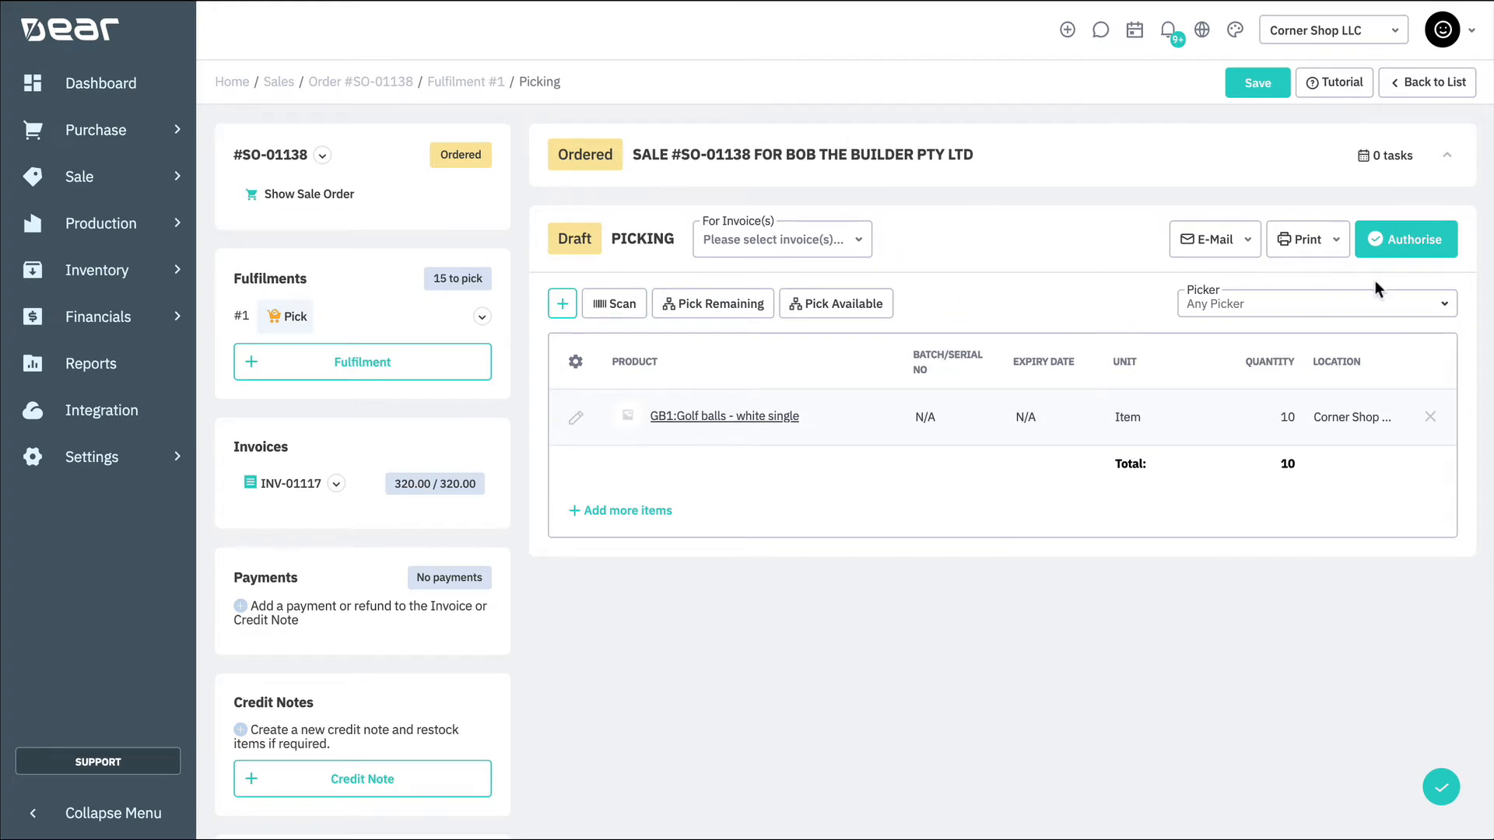
Authorise both the picking and the packing of the golf balls in the first fulfilment
{"action": "left_click", "coordinate": [1398, 246]}
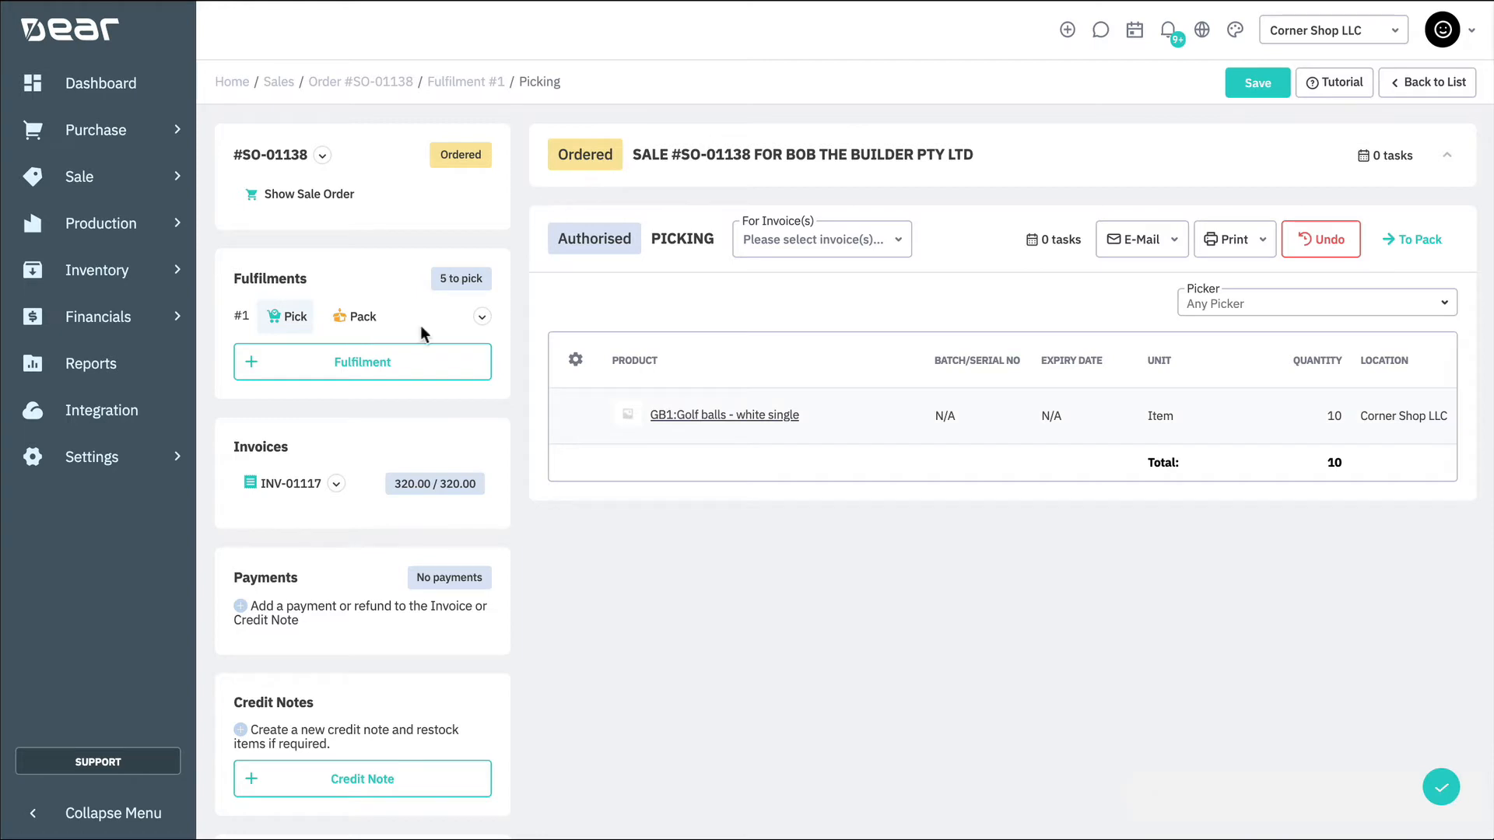
{"action": "left_click", "coordinate": [1415, 242]}
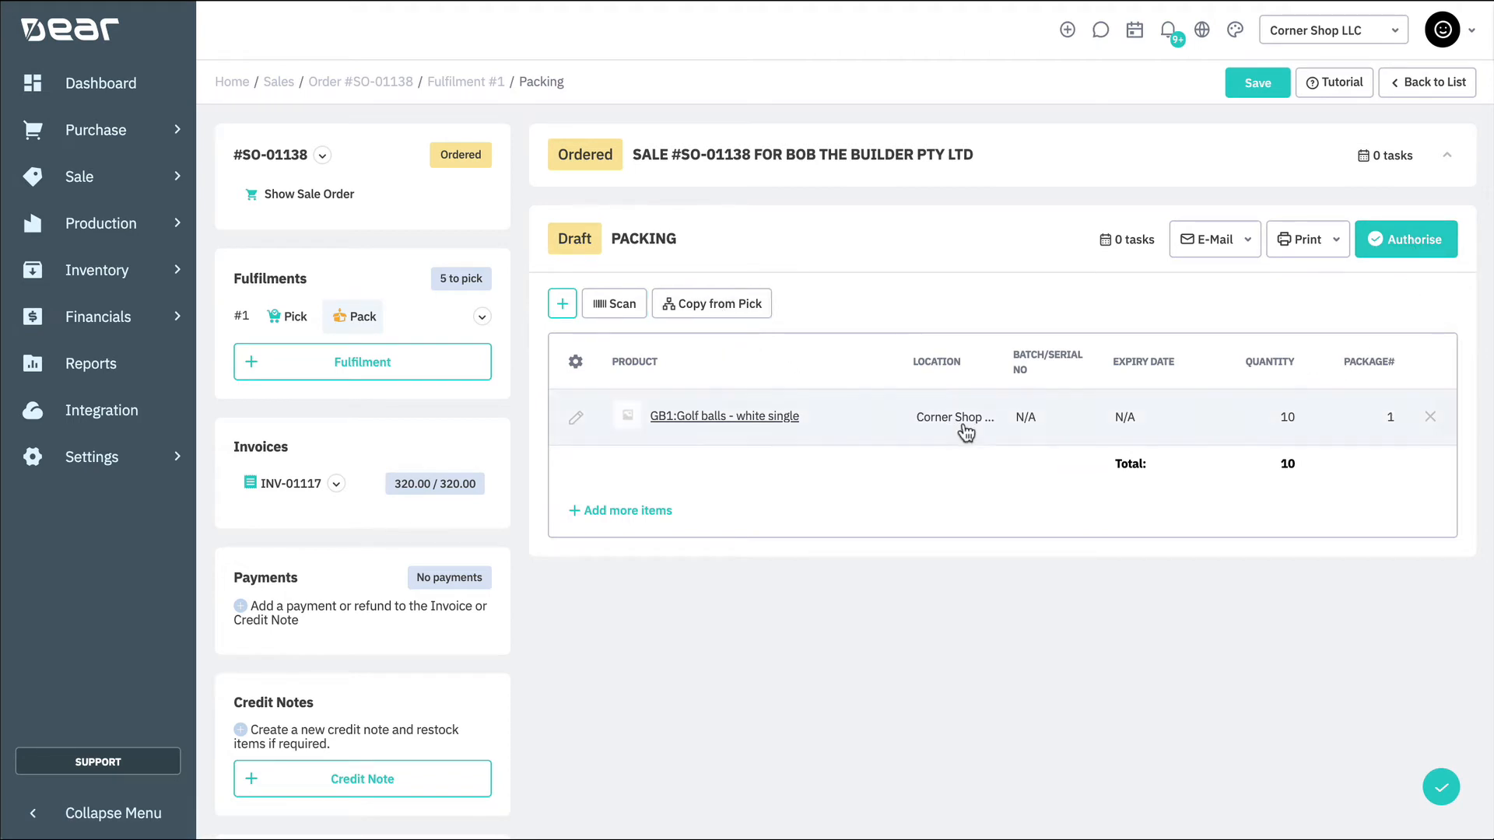
{"action": "left_click", "coordinate": [1386, 259]}
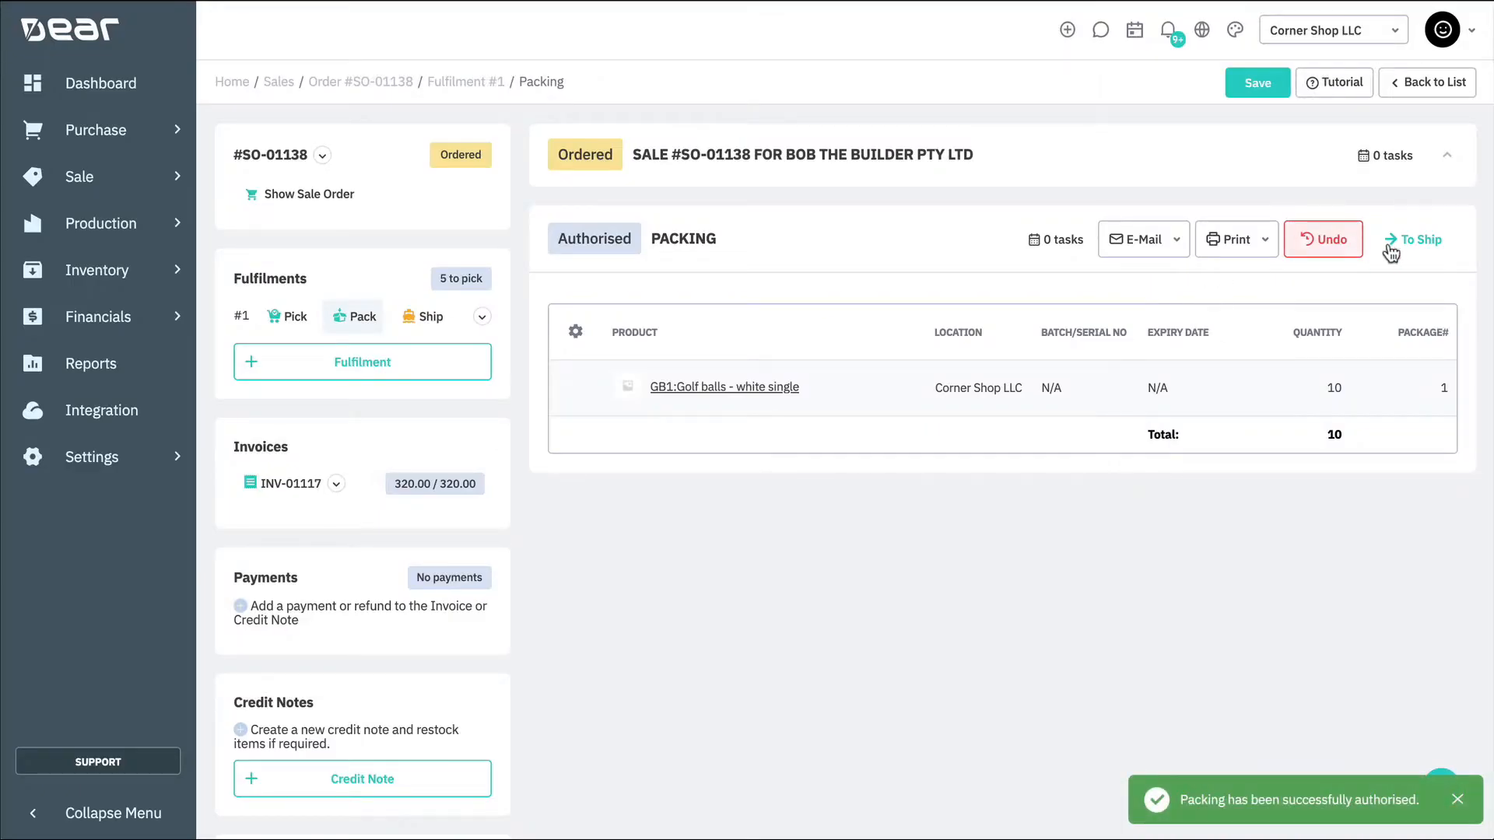
Set the shipment's carrier to Free Standard Canada Shipping - UPS with tracking number TN-38382, and authorise the shipping
{"action": "left_click", "coordinate": [1412, 239]}
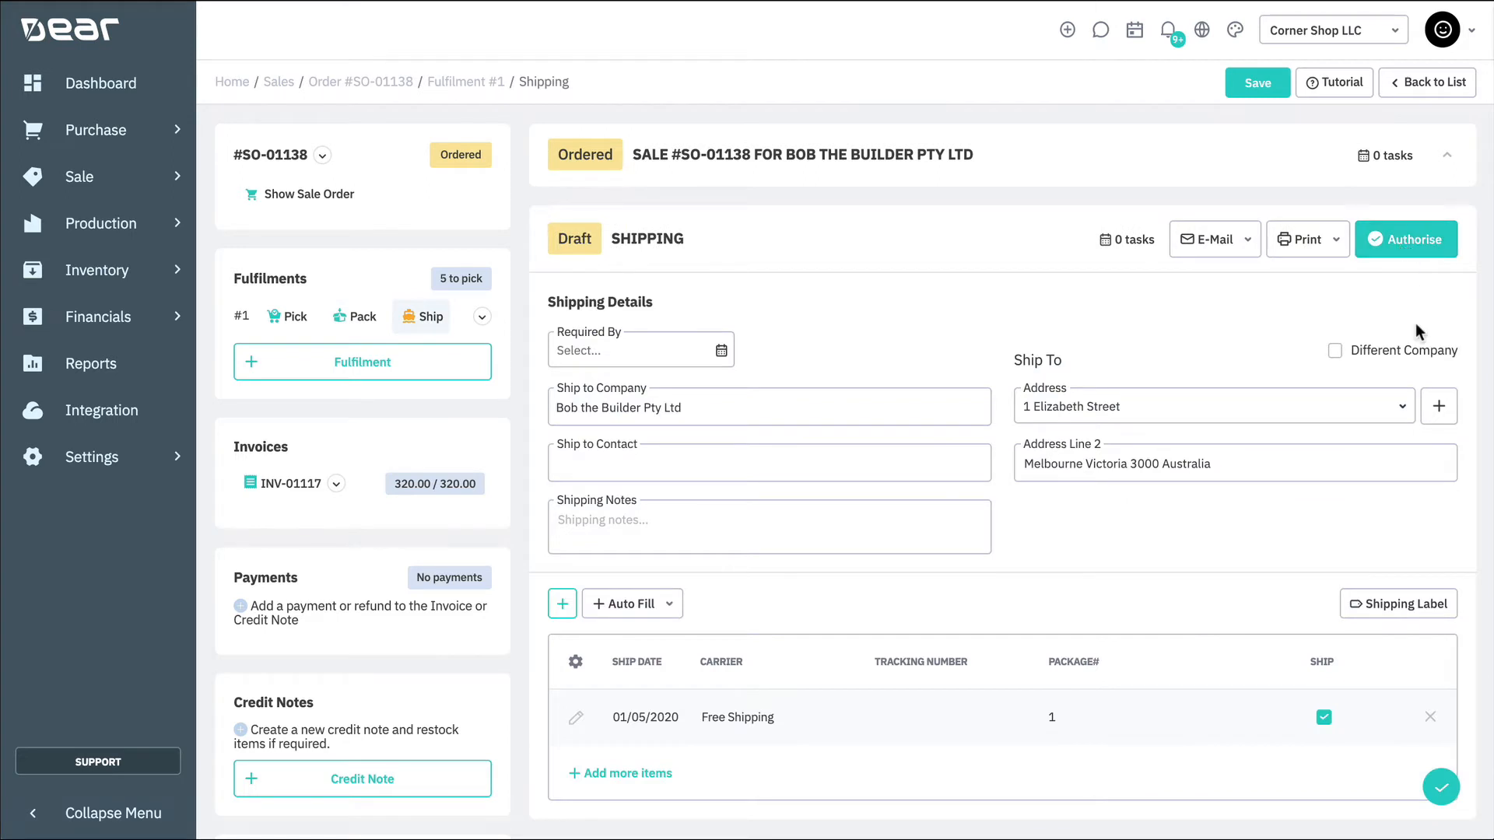
{"action": "scroll", "coordinate": [1066, 514], "scroll_direction": "down", "scroll_amount": 2}
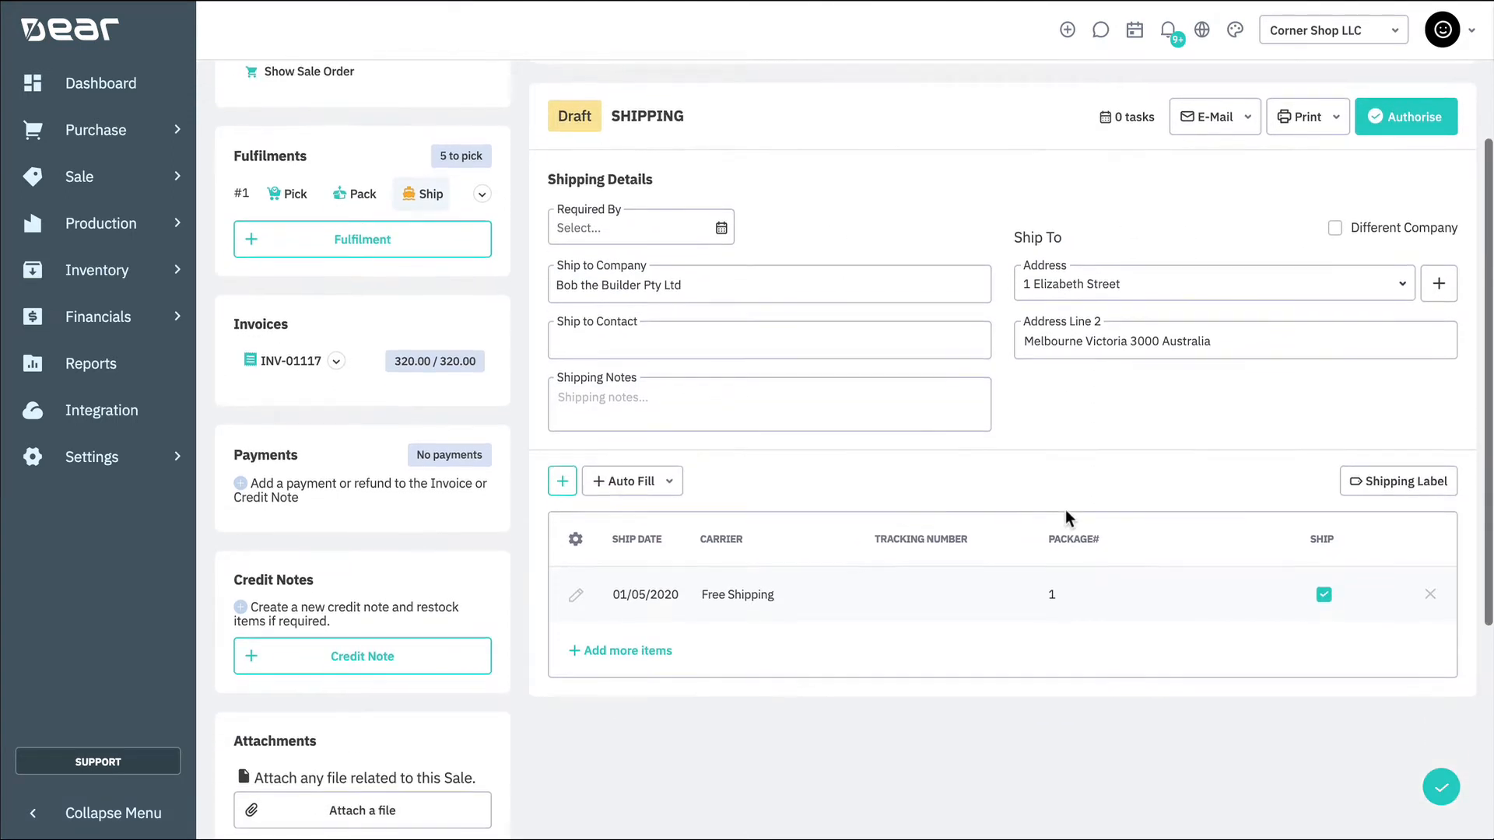
{"action": "left_click", "coordinate": [780, 596]}
{"action": "left_click", "coordinate": [852, 596]}
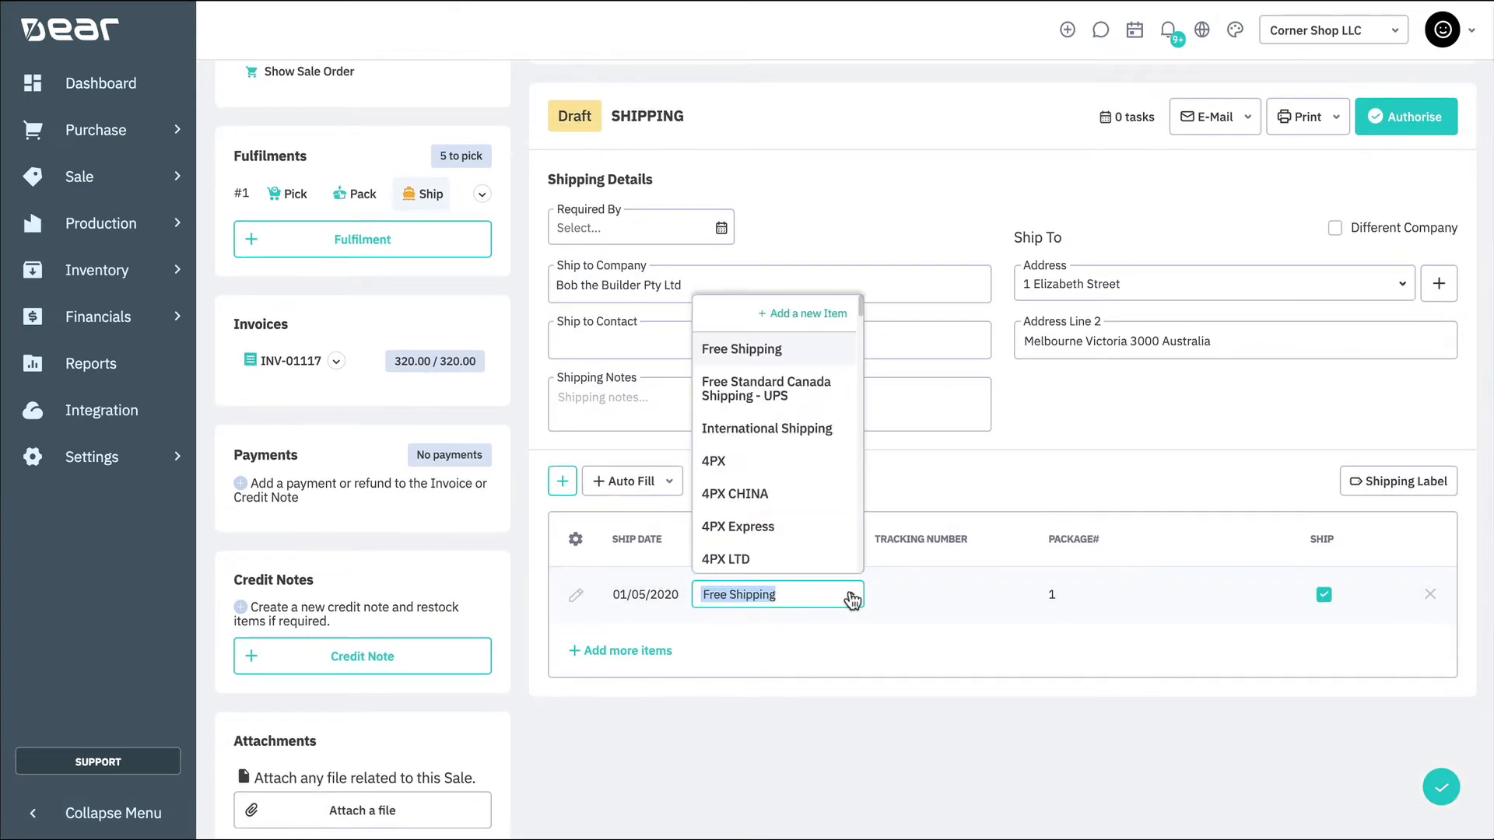
{"action": "left_click", "coordinate": [805, 391]}
{"action": "left_click", "coordinate": [908, 607]}
{"action": "type", "text": "TN-38382"}
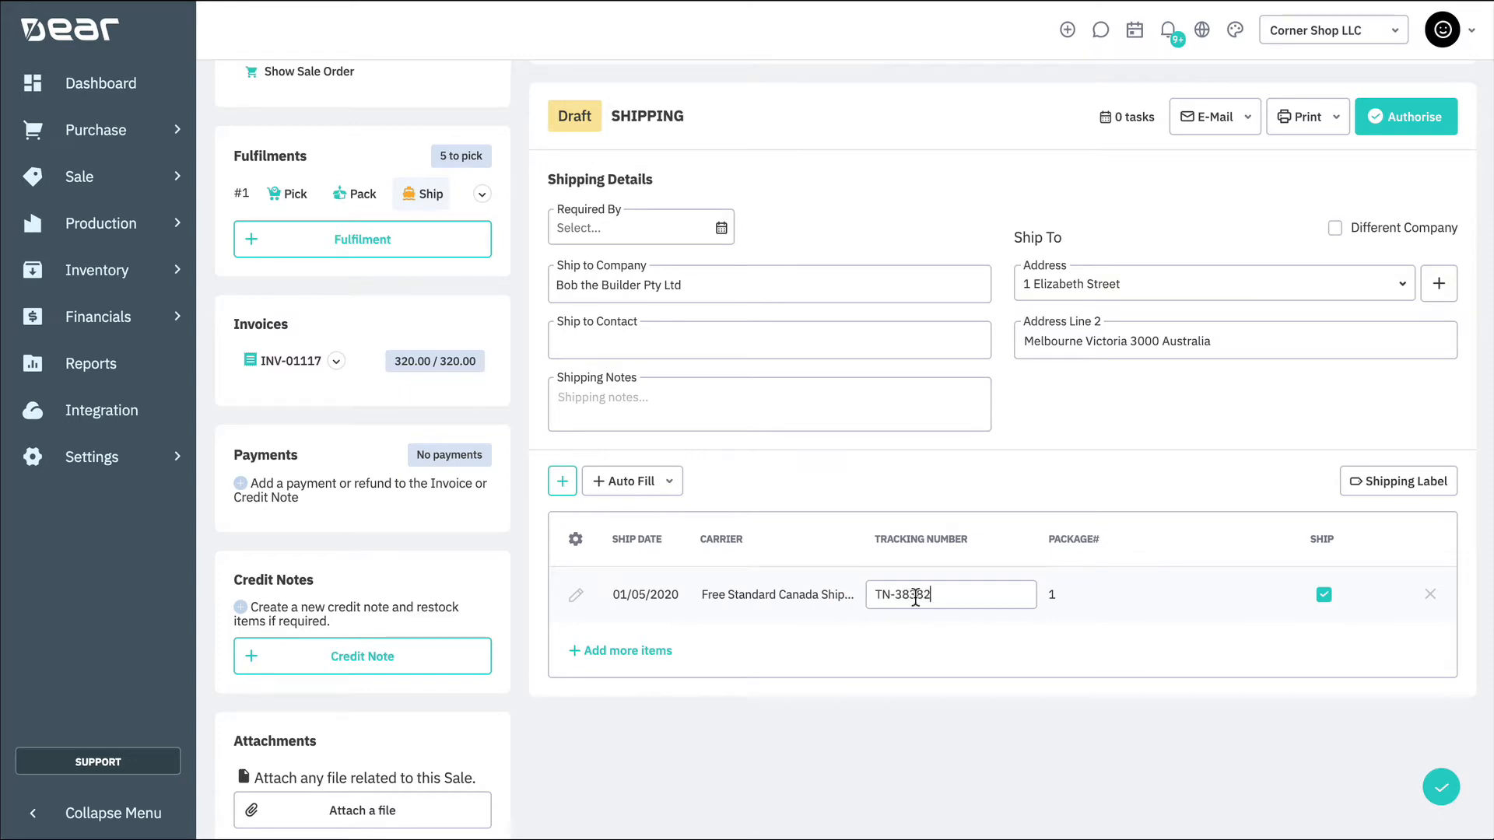
{"action": "left_click", "coordinate": [1157, 455]}
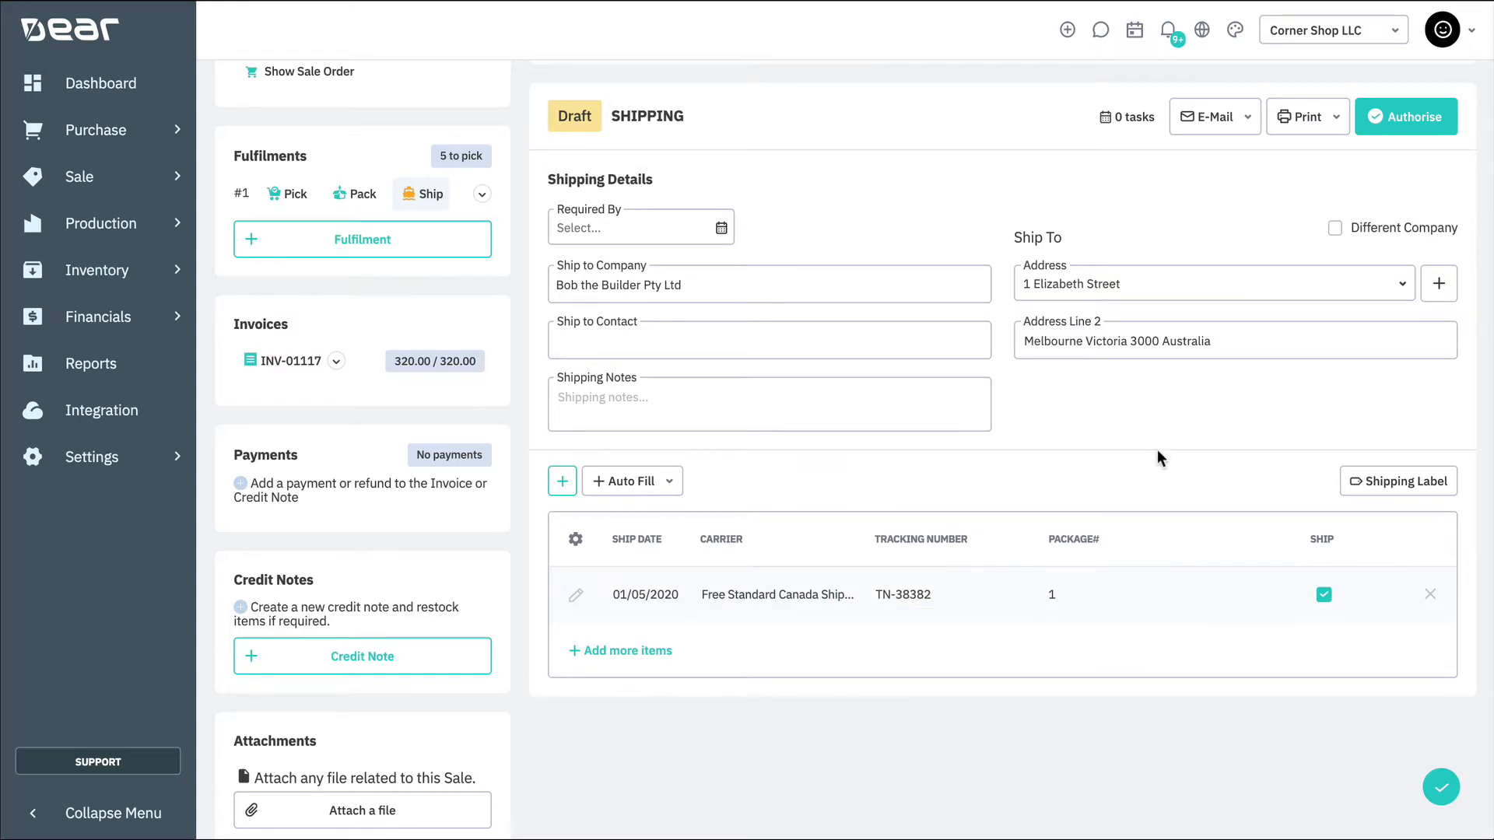
{"action": "left_click", "coordinate": [1409, 130]}
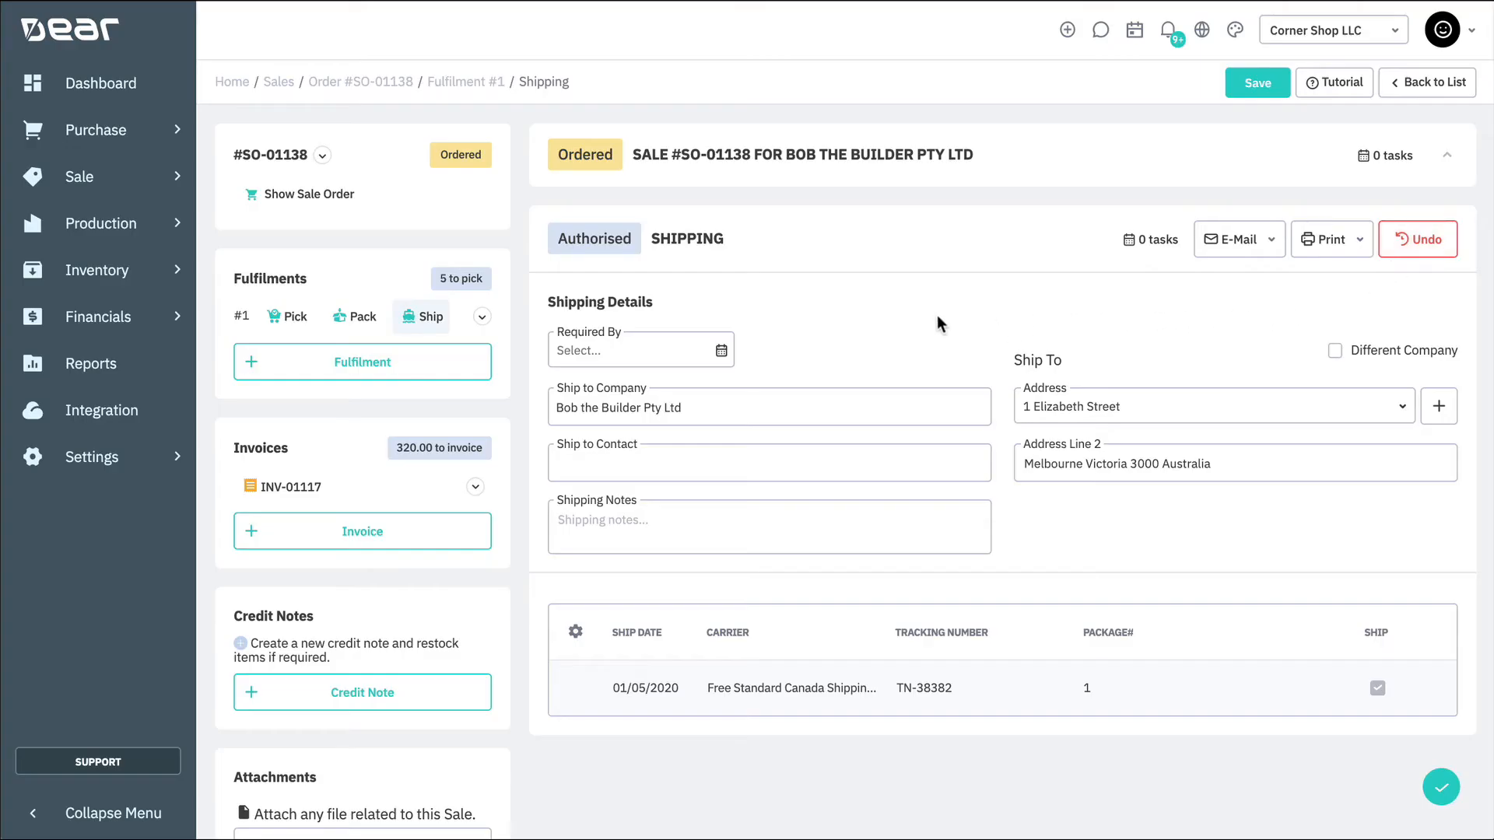
Link the sale's draft invoice to fulfilment #1 (10 products) and authorise the invoice
{"action": "left_click", "coordinate": [291, 487]}
{"action": "left_click", "coordinate": [290, 488]}
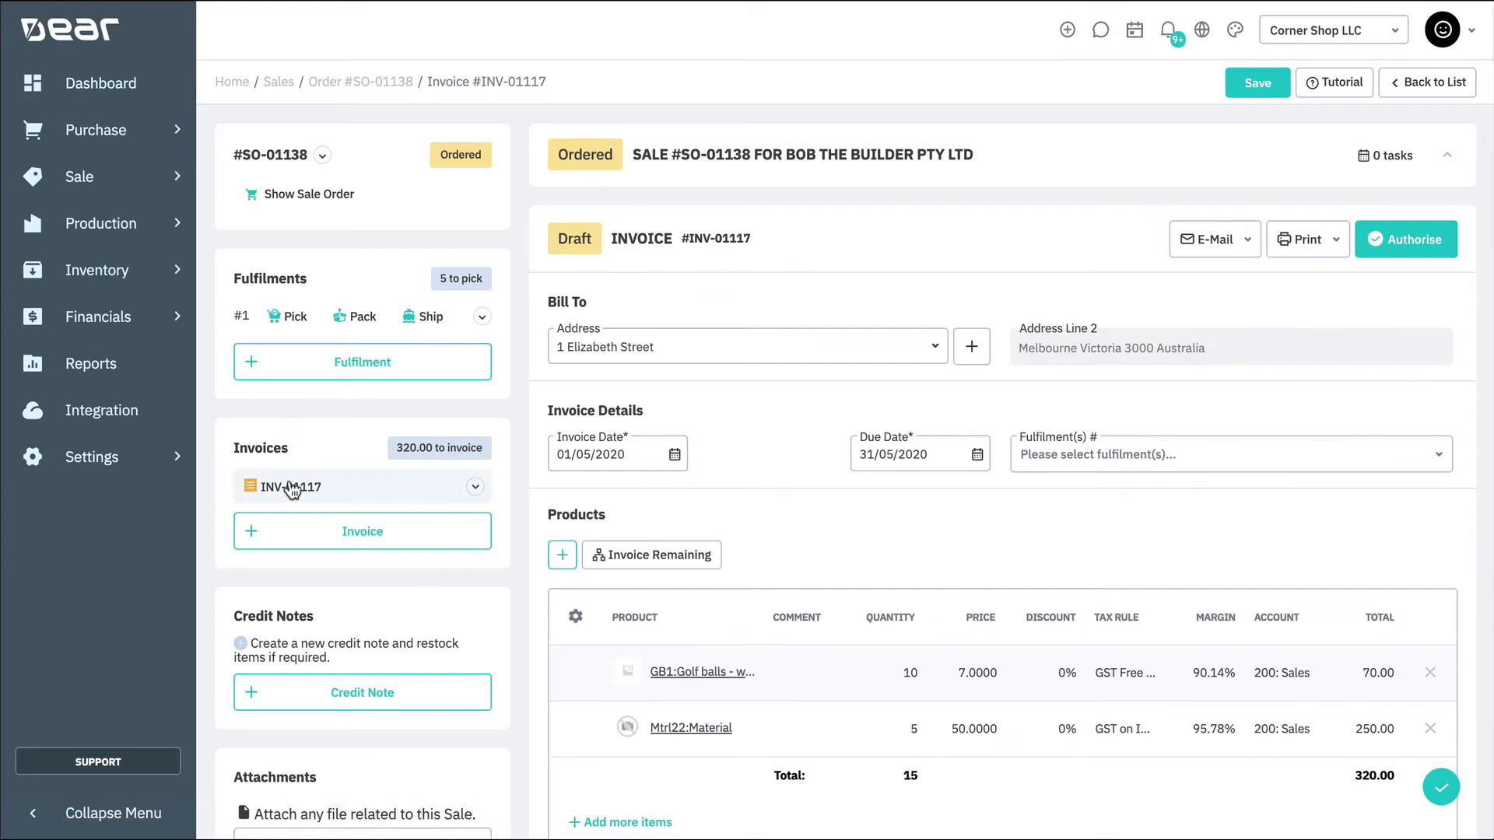
{"action": "left_click", "coordinate": [1435, 455]}
{"action": "left_click", "coordinate": [1242, 504]}
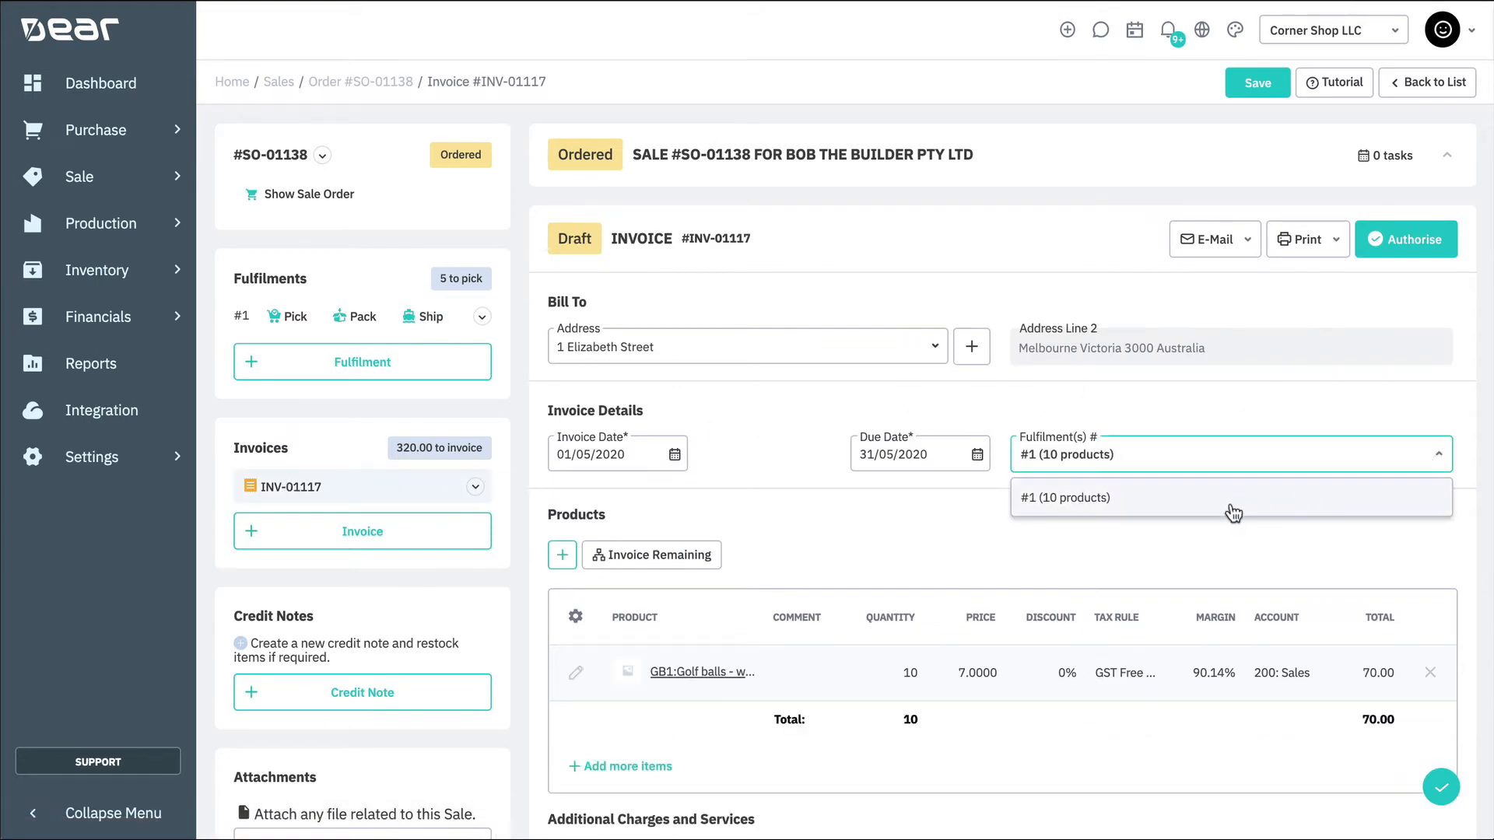
{"action": "left_click", "coordinate": [1118, 549]}
{"action": "scroll", "coordinate": [1164, 496], "scroll_direction": "down", "scroll_amount": 3}
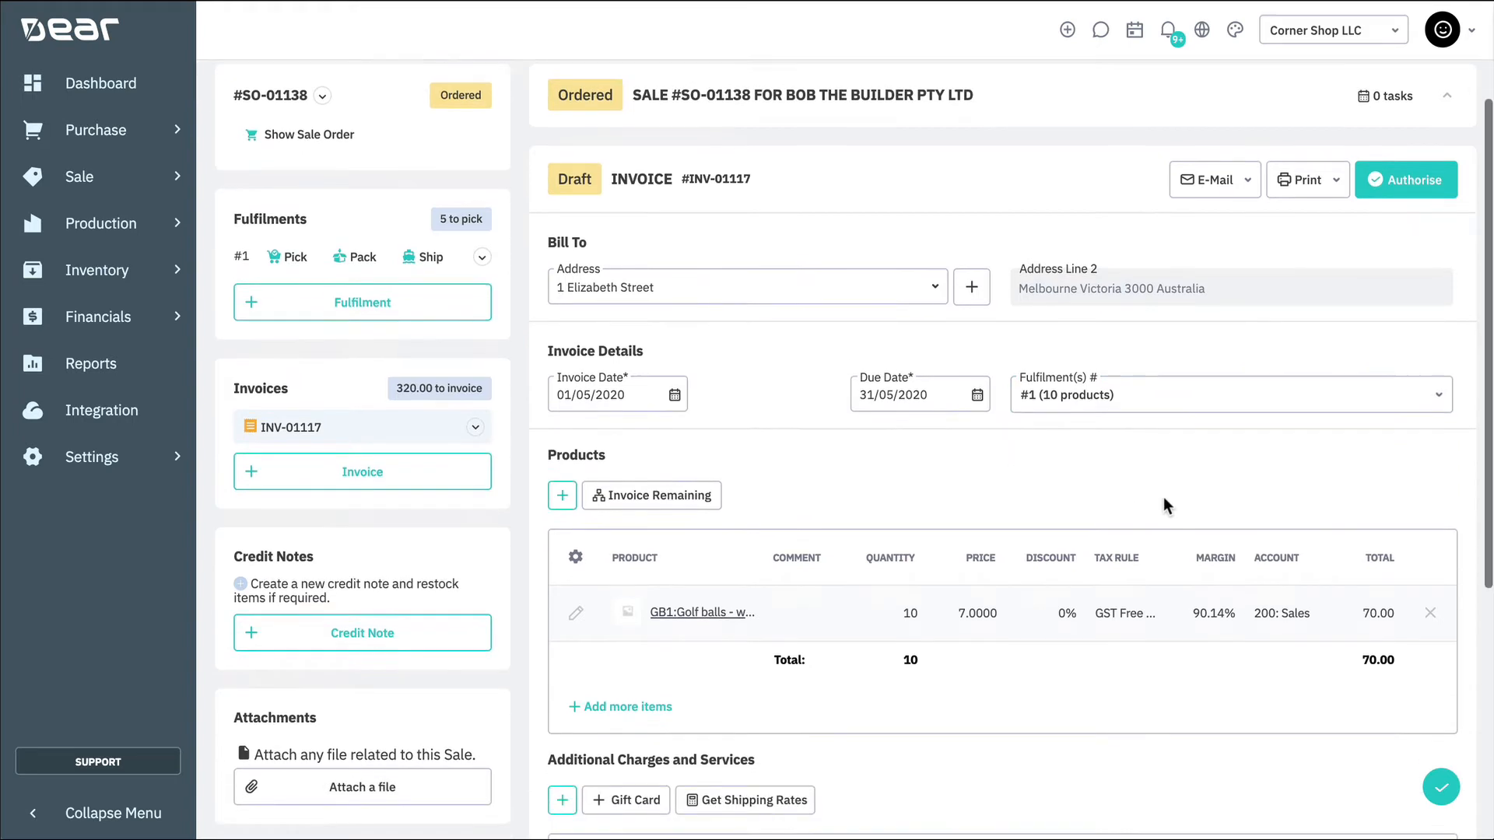
{"action": "scroll", "coordinate": [1164, 498], "scroll_direction": "down", "scroll_amount": 1}
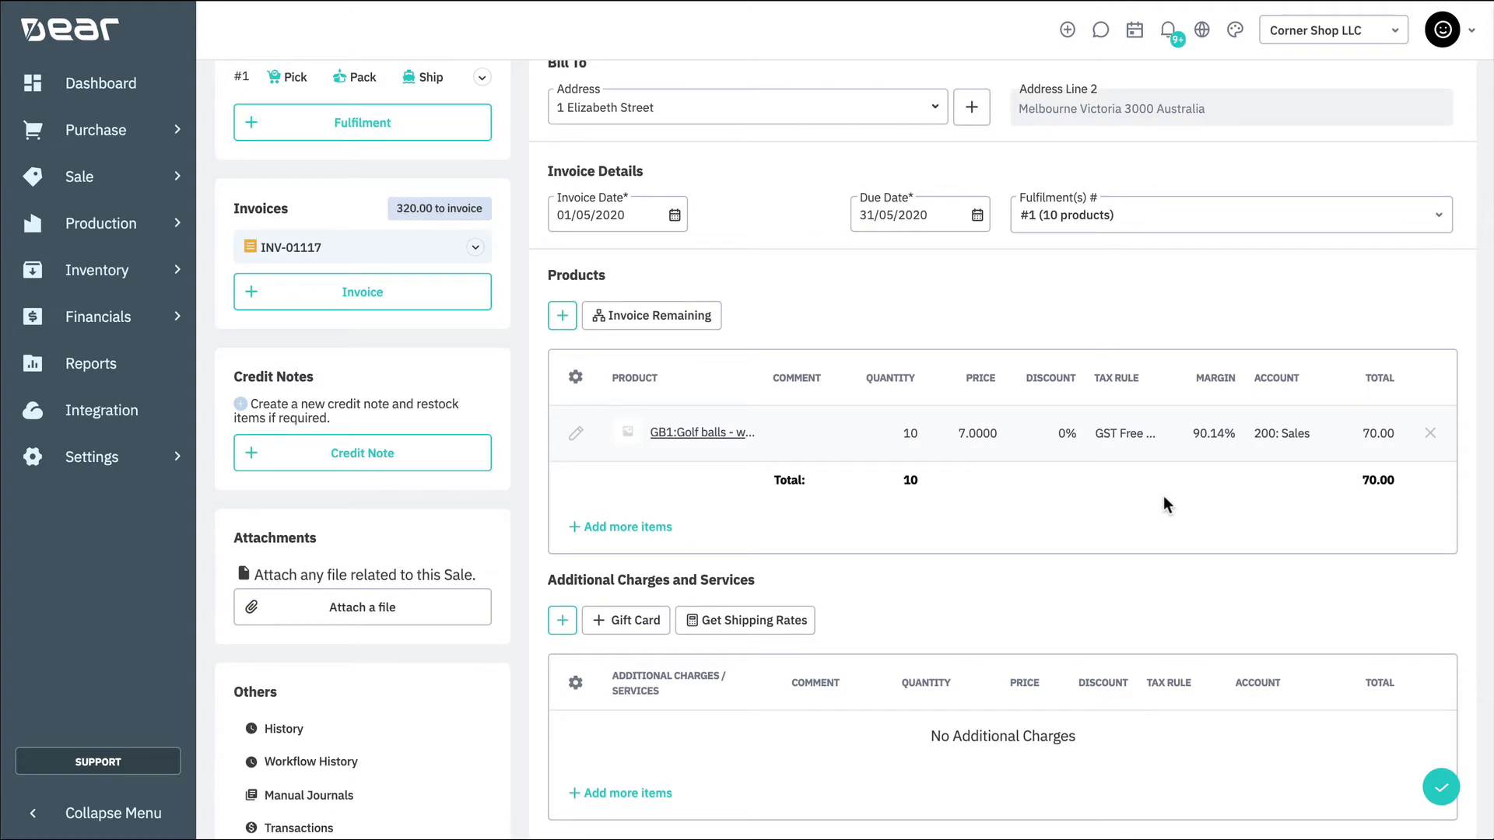
{"action": "scroll", "coordinate": [1164, 502], "scroll_direction": "up", "scroll_amount": 4}
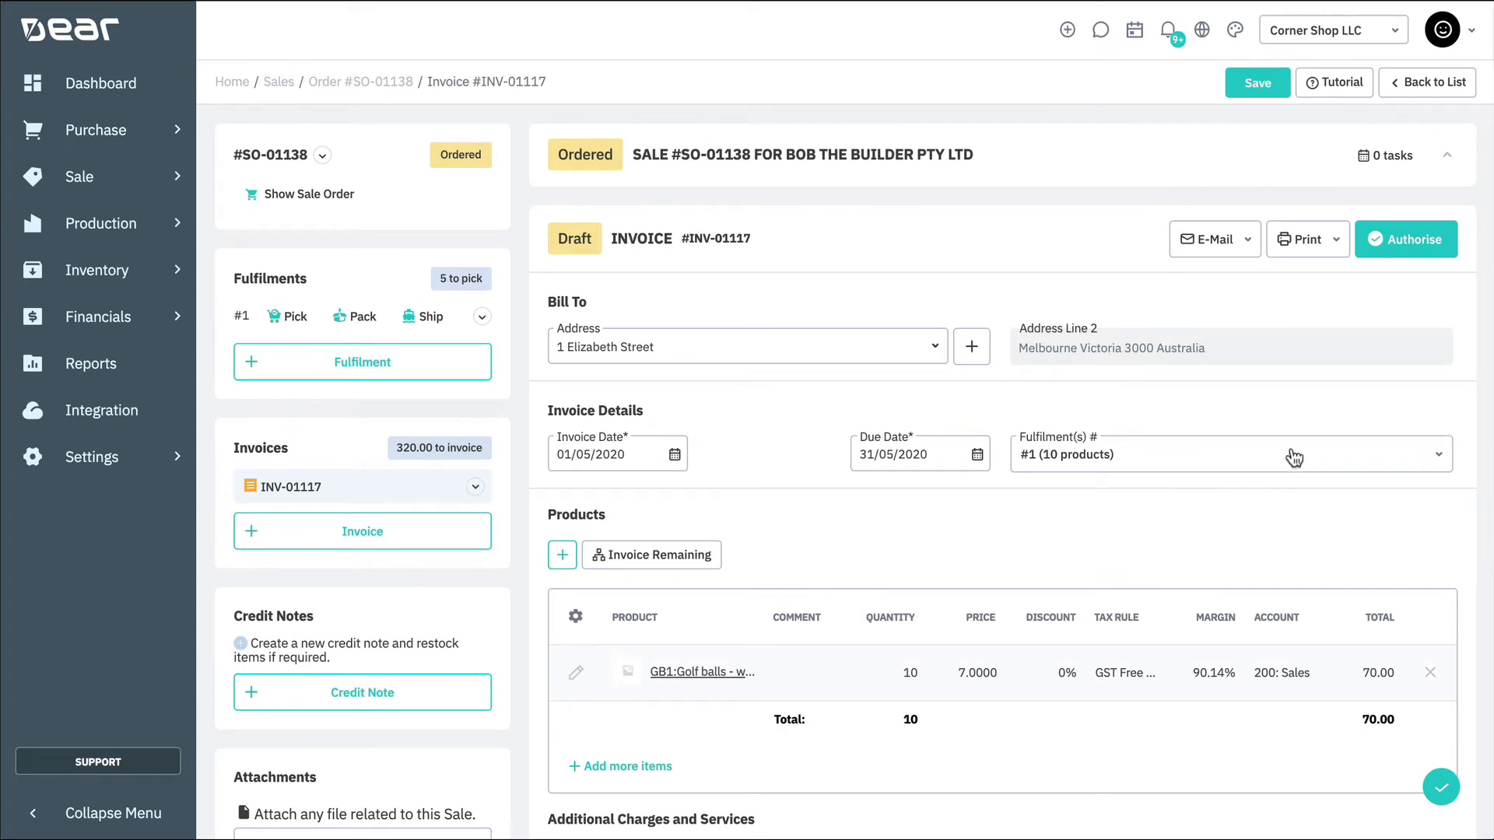
{"action": "left_click", "coordinate": [1398, 250]}
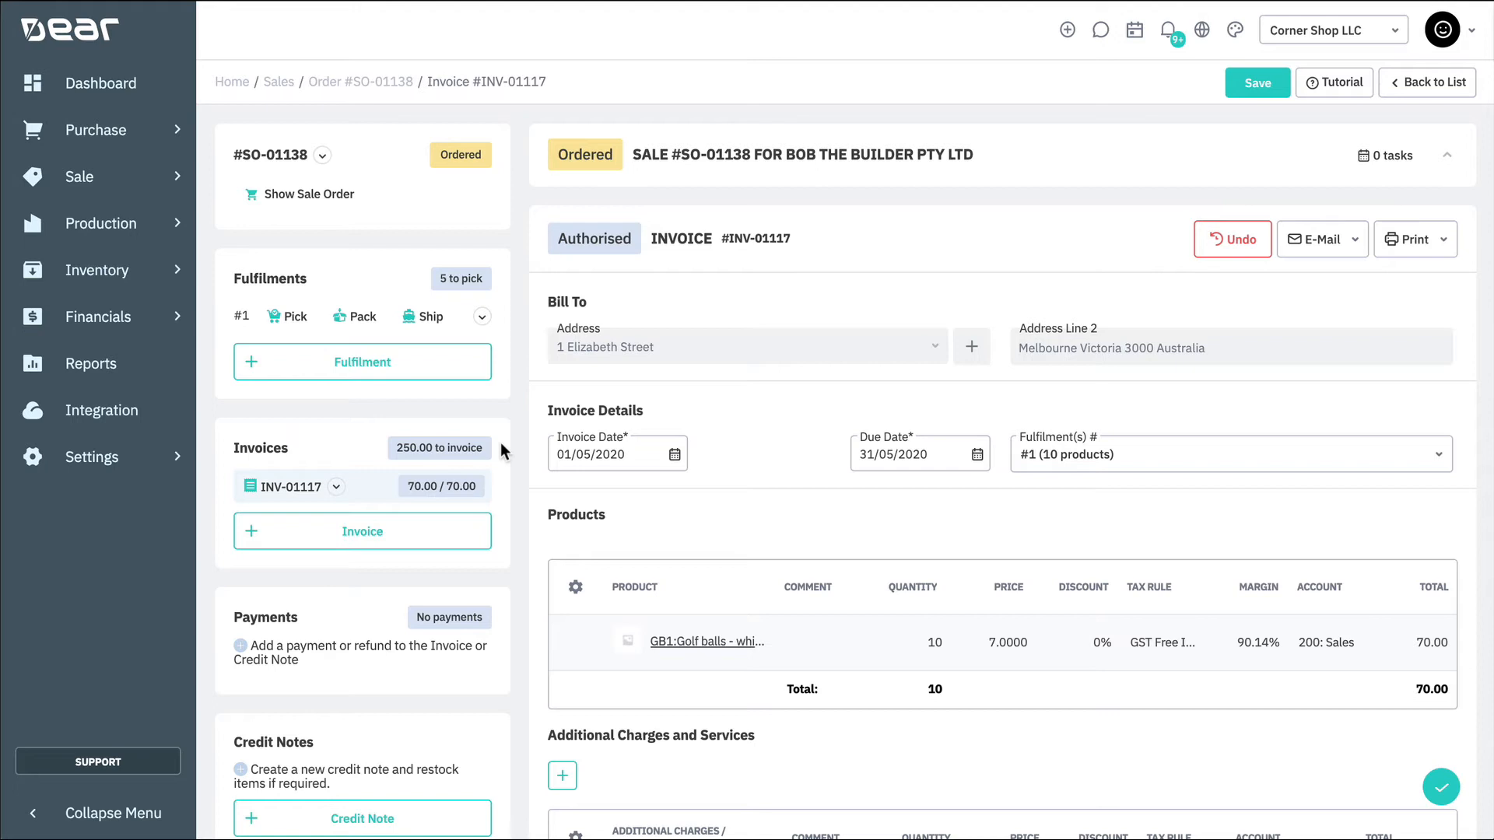
Create a second fulfilment for the sale, pick the remaining Mtrl22:Material, and authorise the picking
{"action": "left_click", "coordinate": [430, 364]}
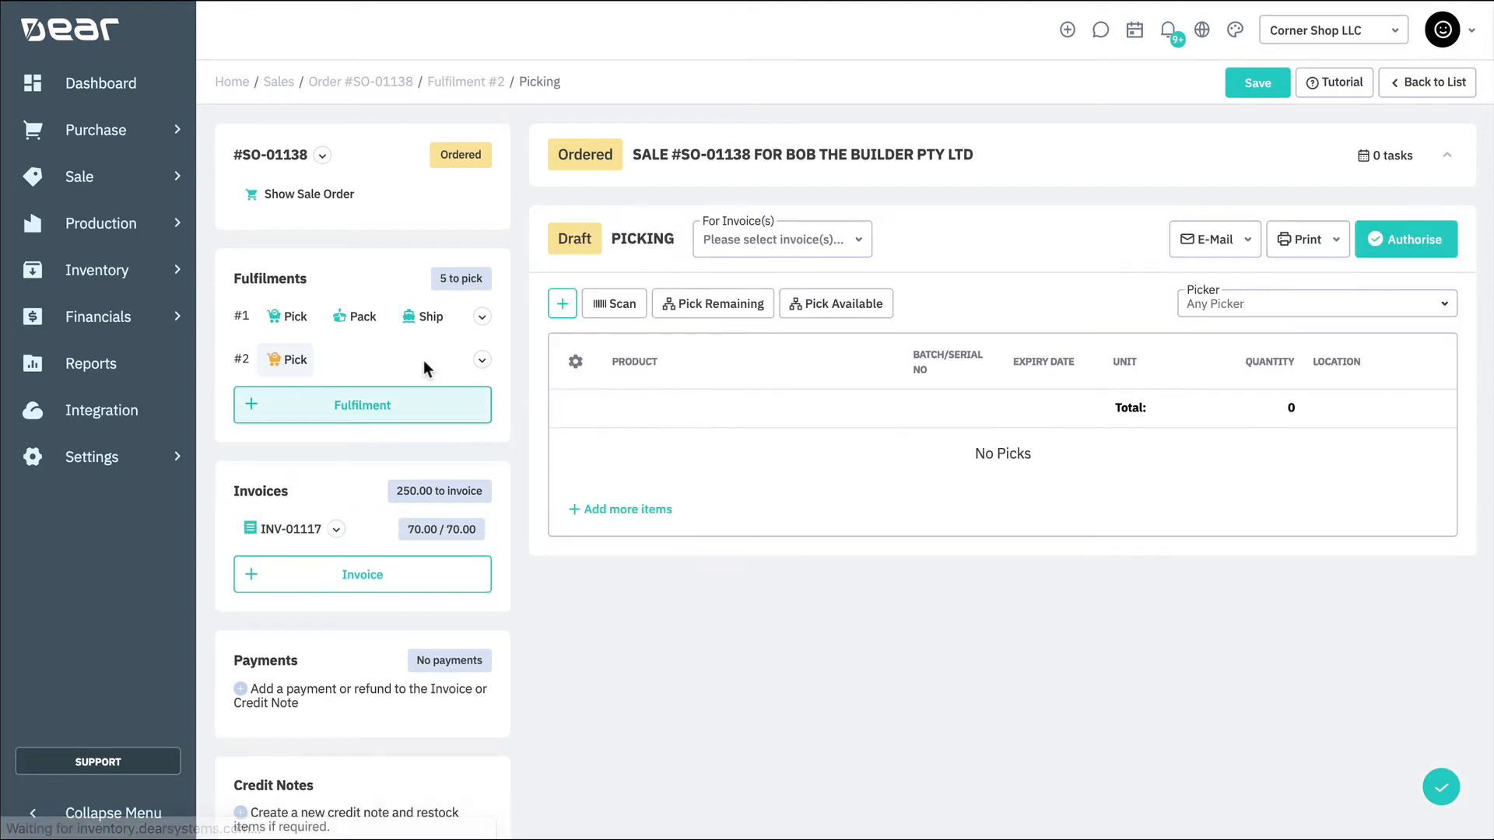
{"action": "left_click", "coordinate": [746, 311]}
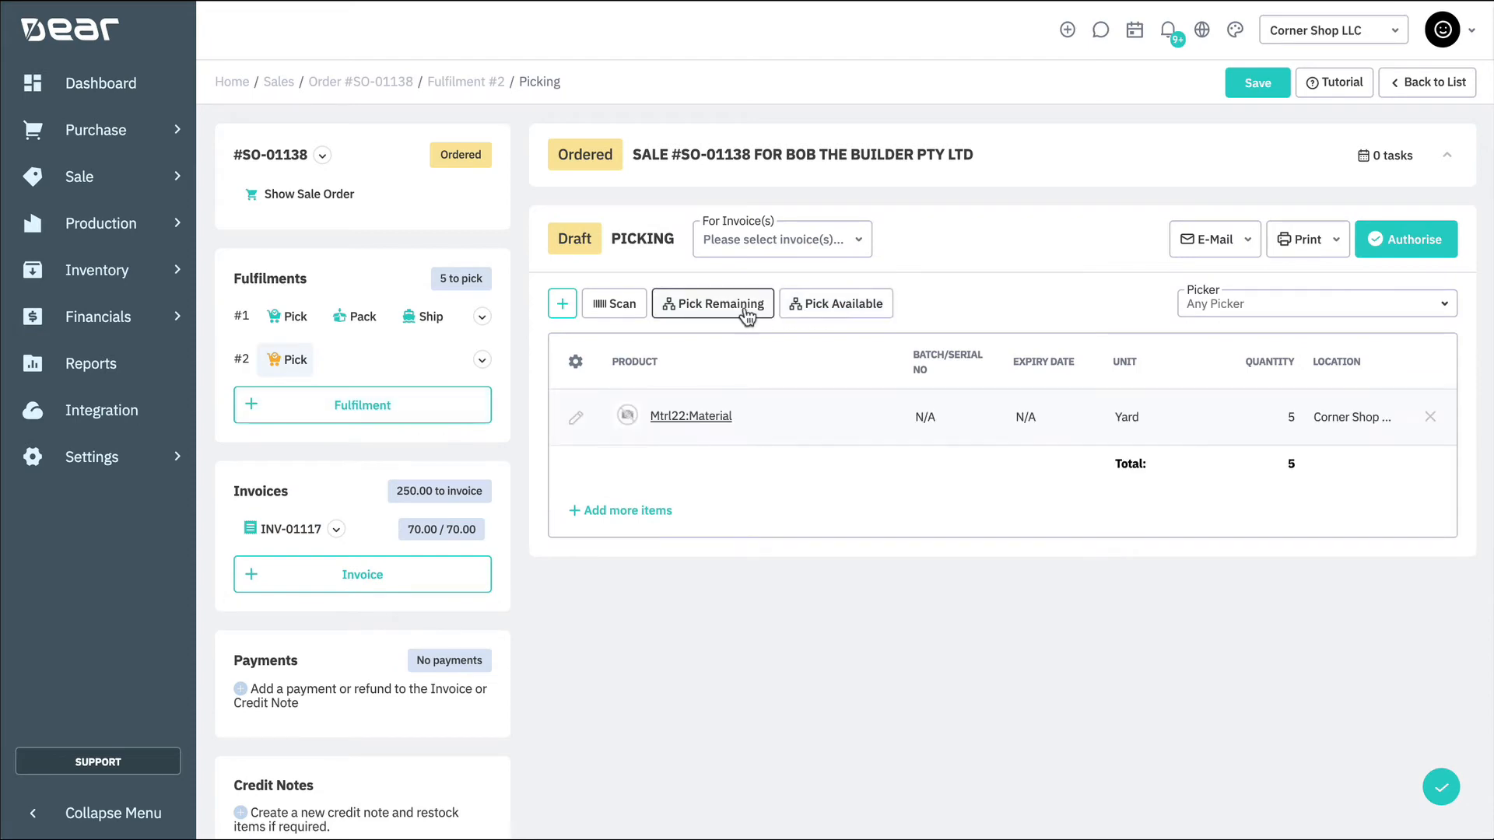
{"action": "left_click", "coordinate": [1388, 235]}
Authorise the packing and the shipping of the Mtrl22:Material in fulfilment #2
{"action": "left_click", "coordinate": [1409, 242]}
{"action": "left_click", "coordinate": [1410, 242]}
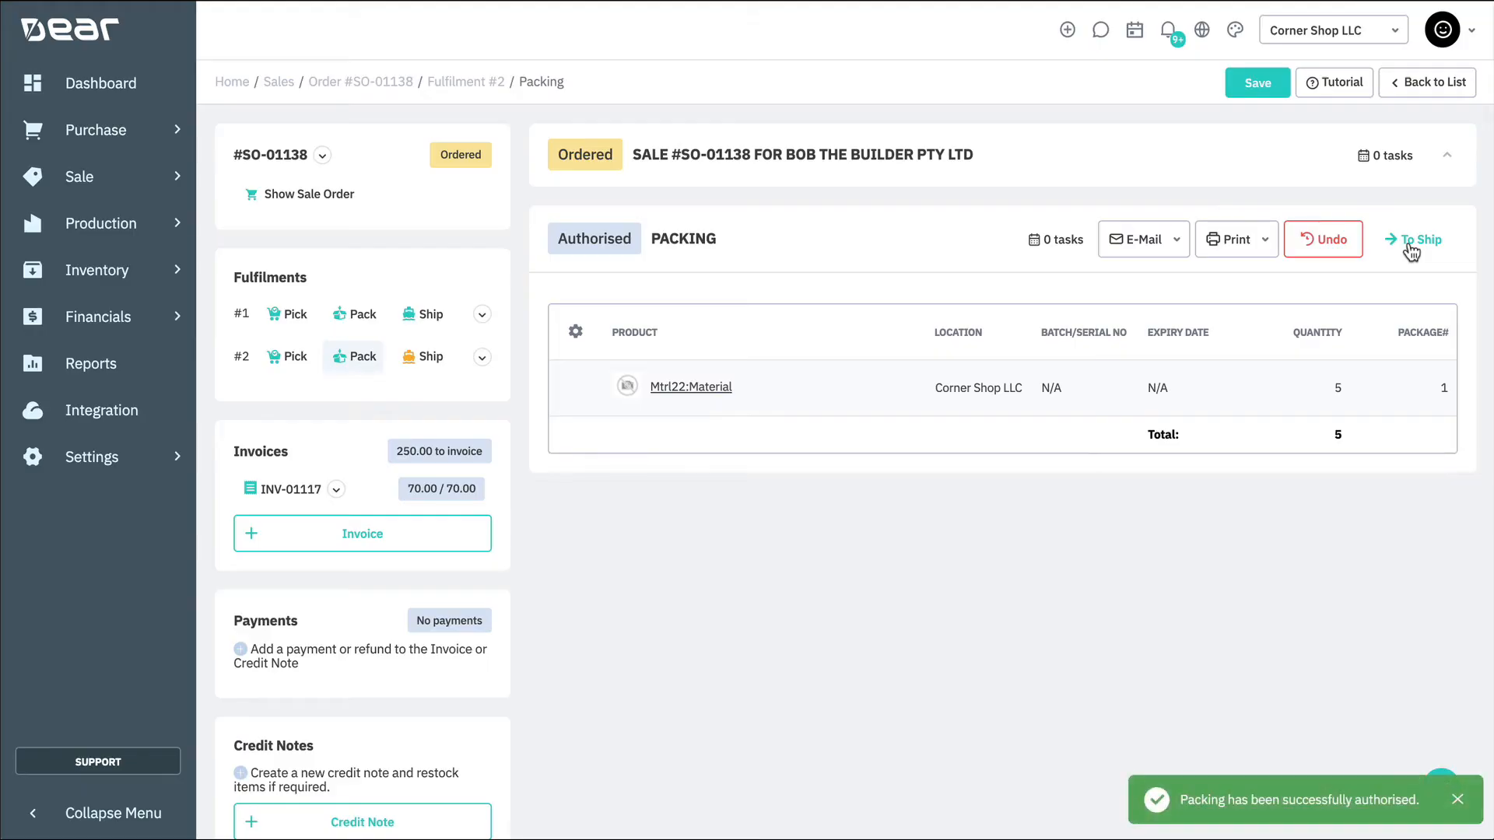
{"action": "left_click", "coordinate": [1411, 242]}
{"action": "left_click", "coordinate": [1409, 242]}
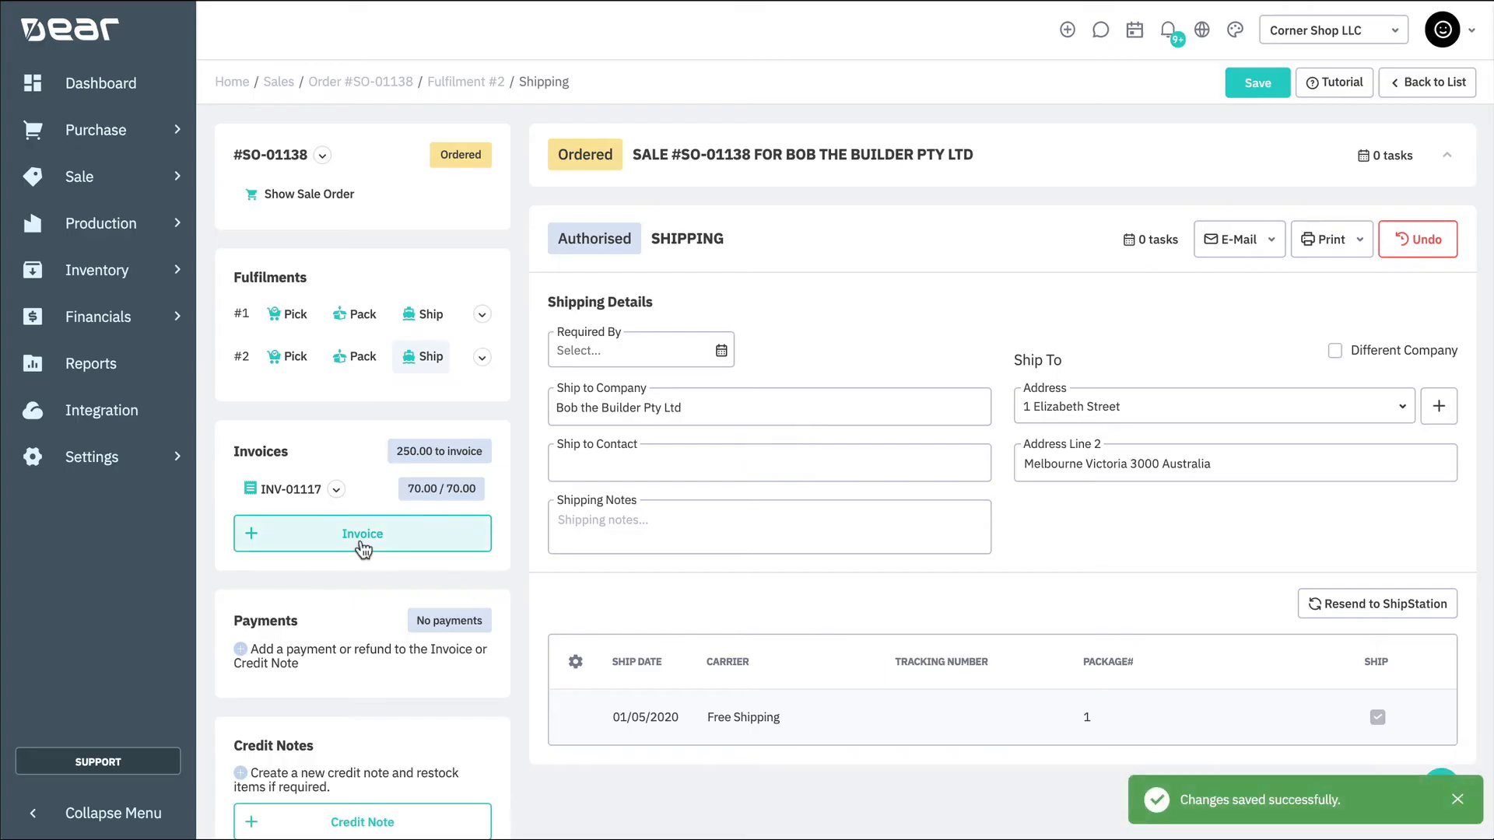
Create a second invoice linked to fulfilment #2 (5 products) and authorise it
{"action": "left_click", "coordinate": [361, 543]}
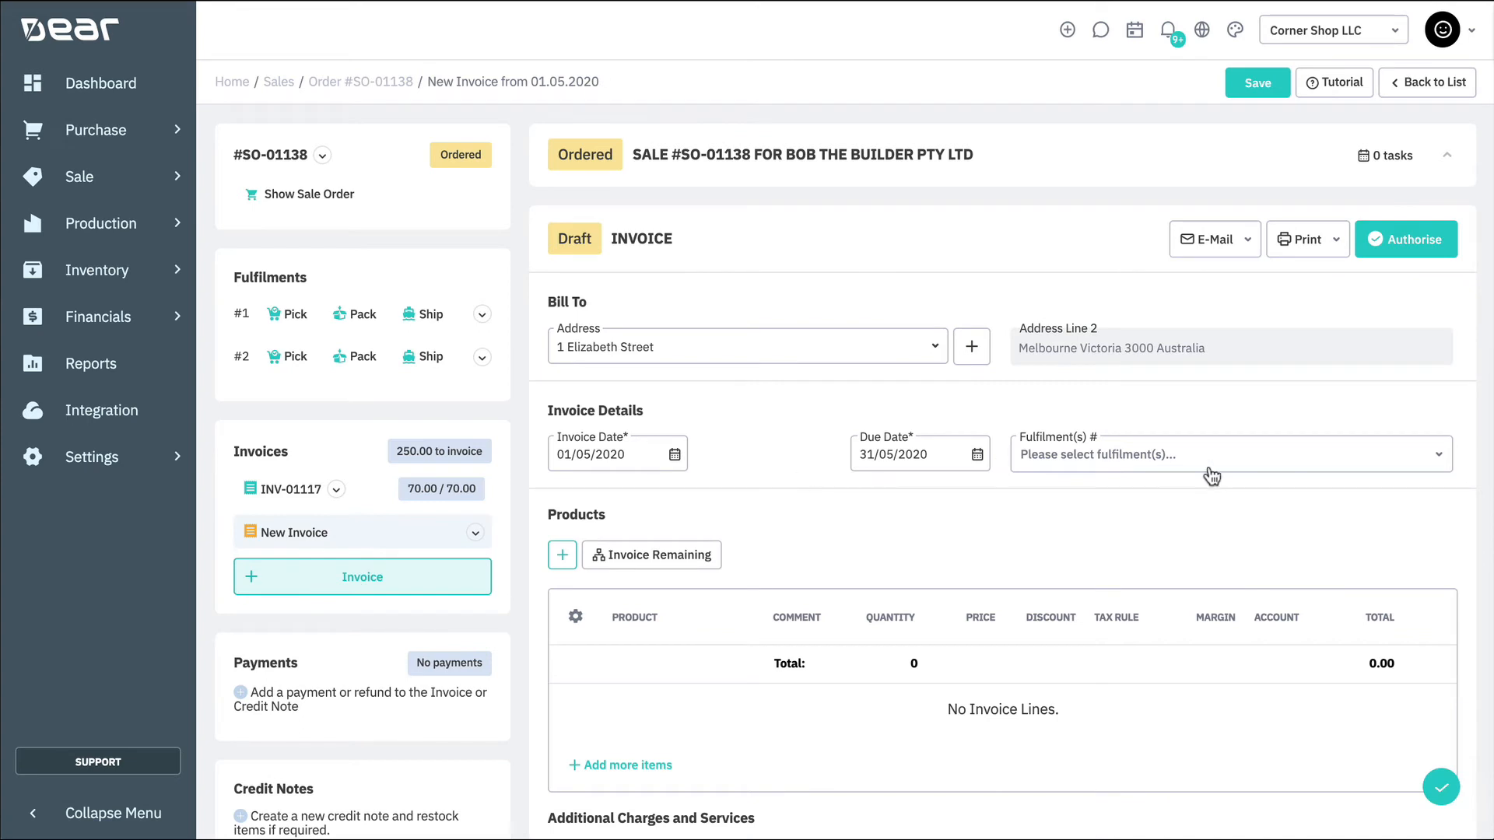
{"action": "left_click", "coordinate": [1438, 459]}
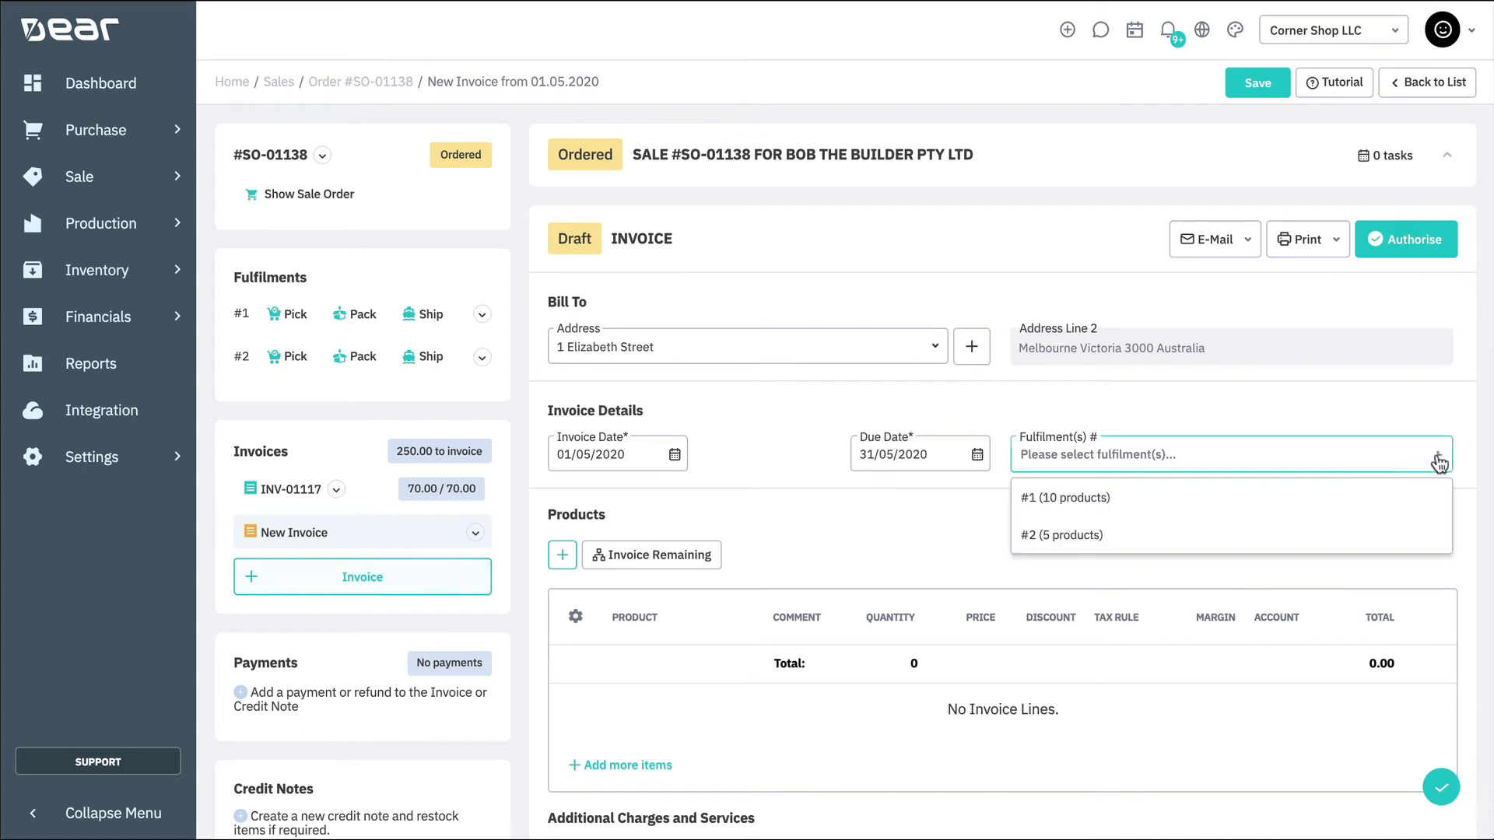
{"action": "left_click", "coordinate": [1134, 539]}
{"action": "scroll", "coordinate": [874, 515], "scroll_direction": "down", "scroll_amount": 3}
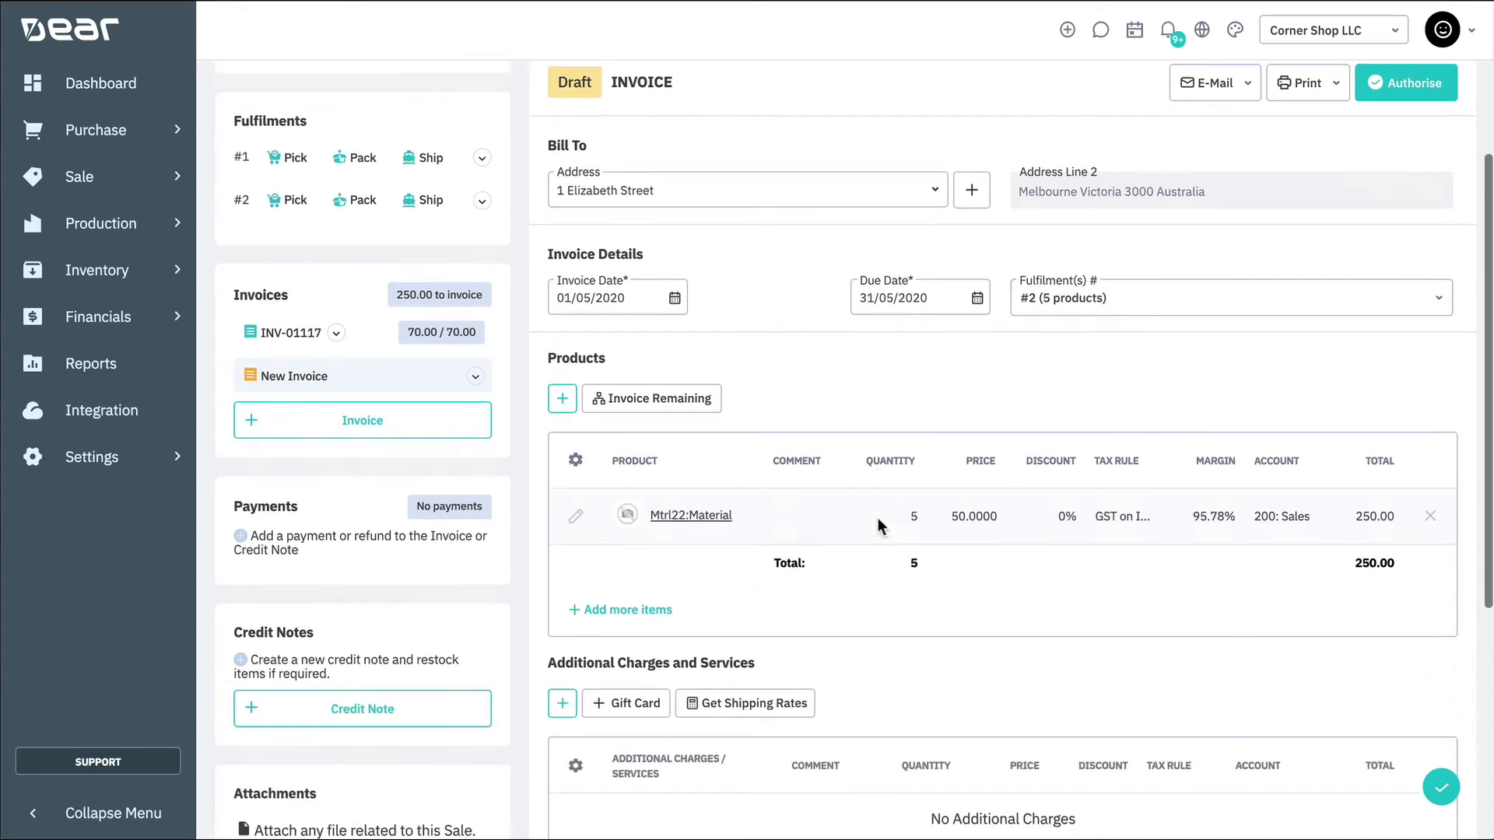
{"action": "scroll", "coordinate": [877, 526], "scroll_direction": "up", "scroll_amount": 2}
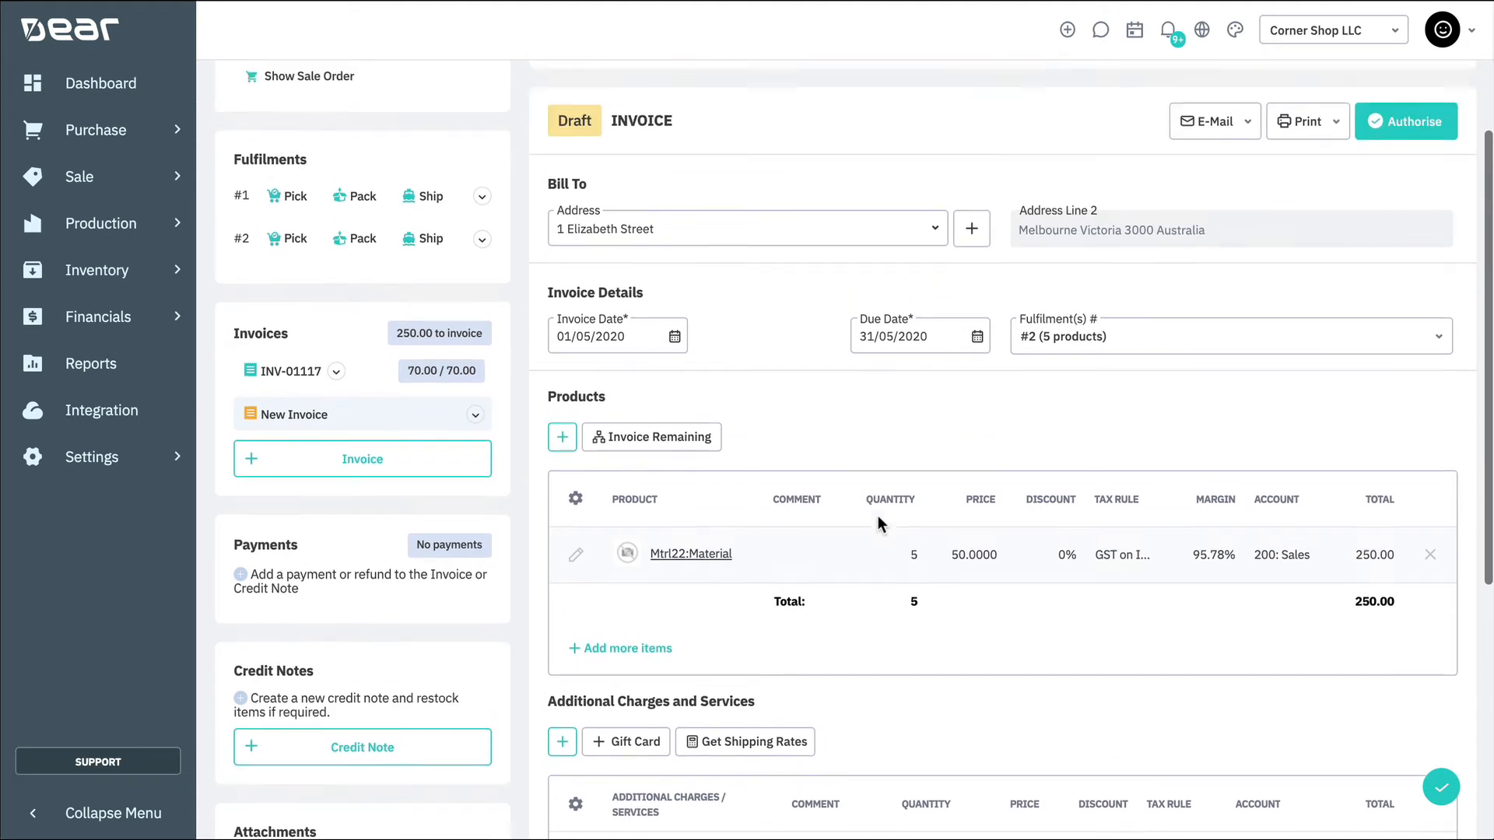
{"action": "left_click", "coordinate": [1378, 206]}
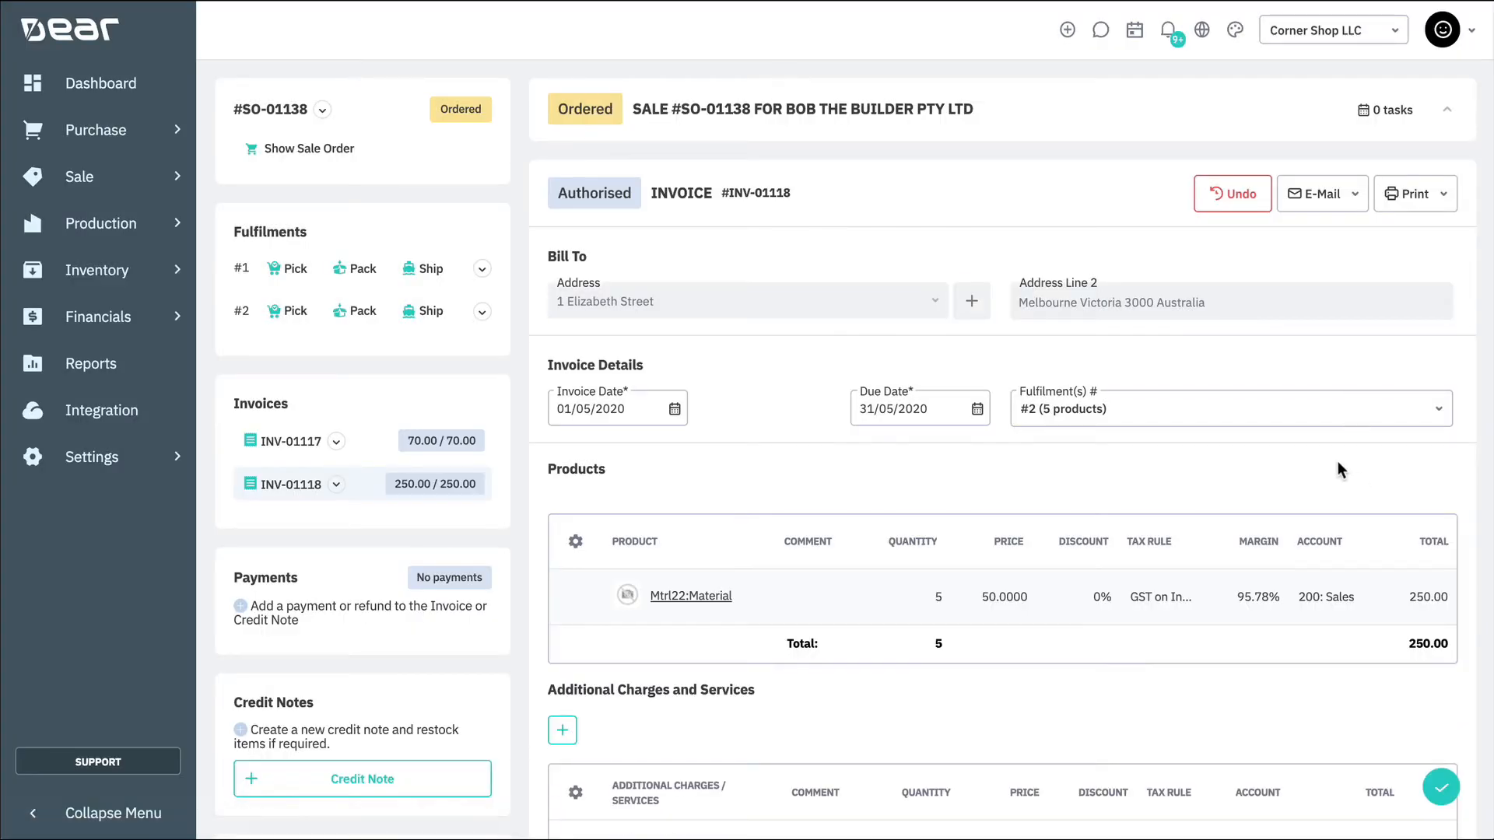
Add a payment to the Mtrl22:Material invoice using the Business Bank Account with the reference Payment
{"action": "scroll", "coordinate": [1338, 463], "scroll_direction": "down", "scroll_amount": 5}
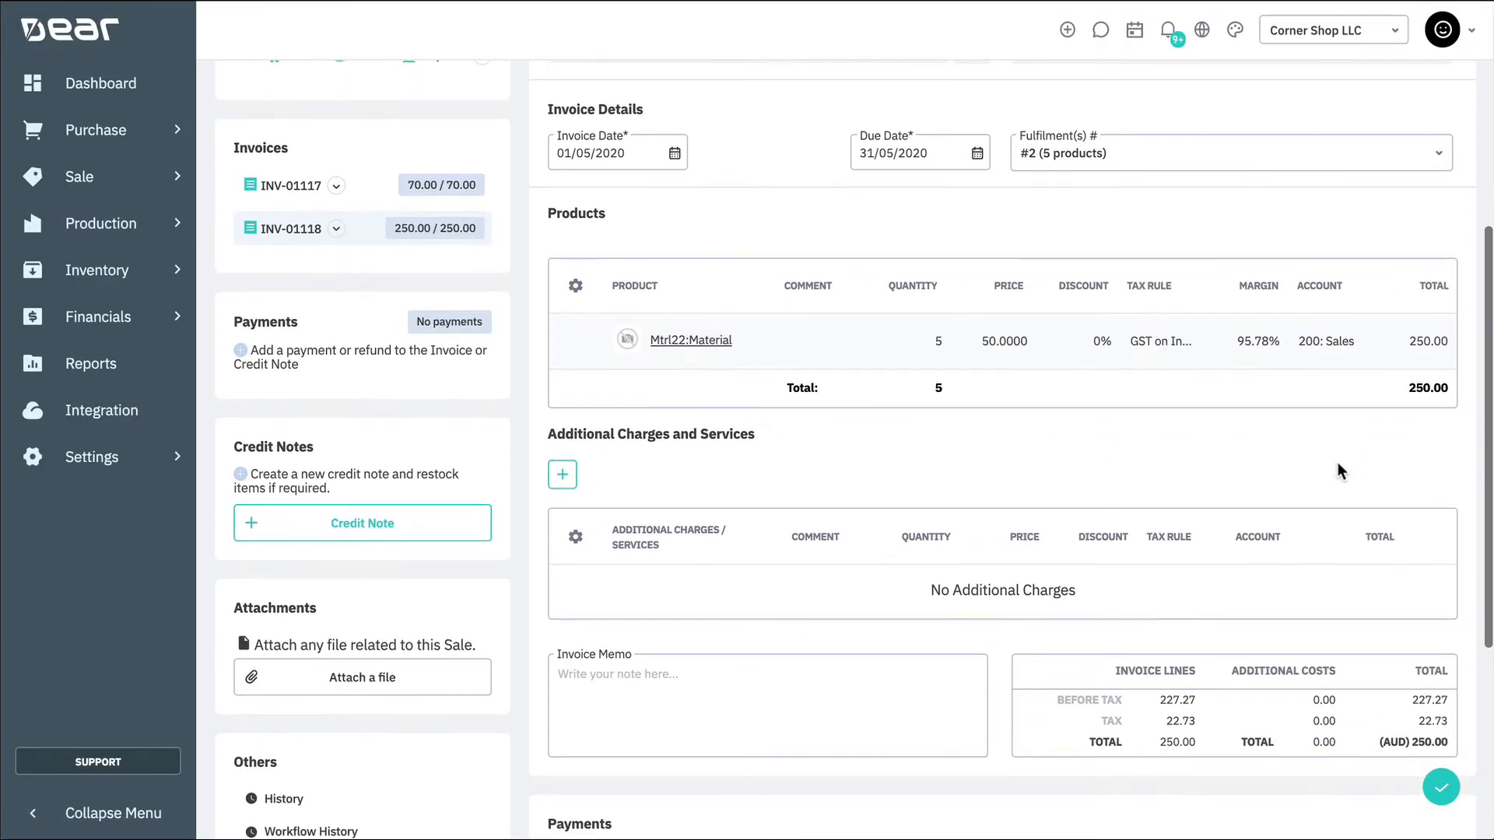
{"action": "scroll", "coordinate": [1338, 462], "scroll_direction": "down", "scroll_amount": 3}
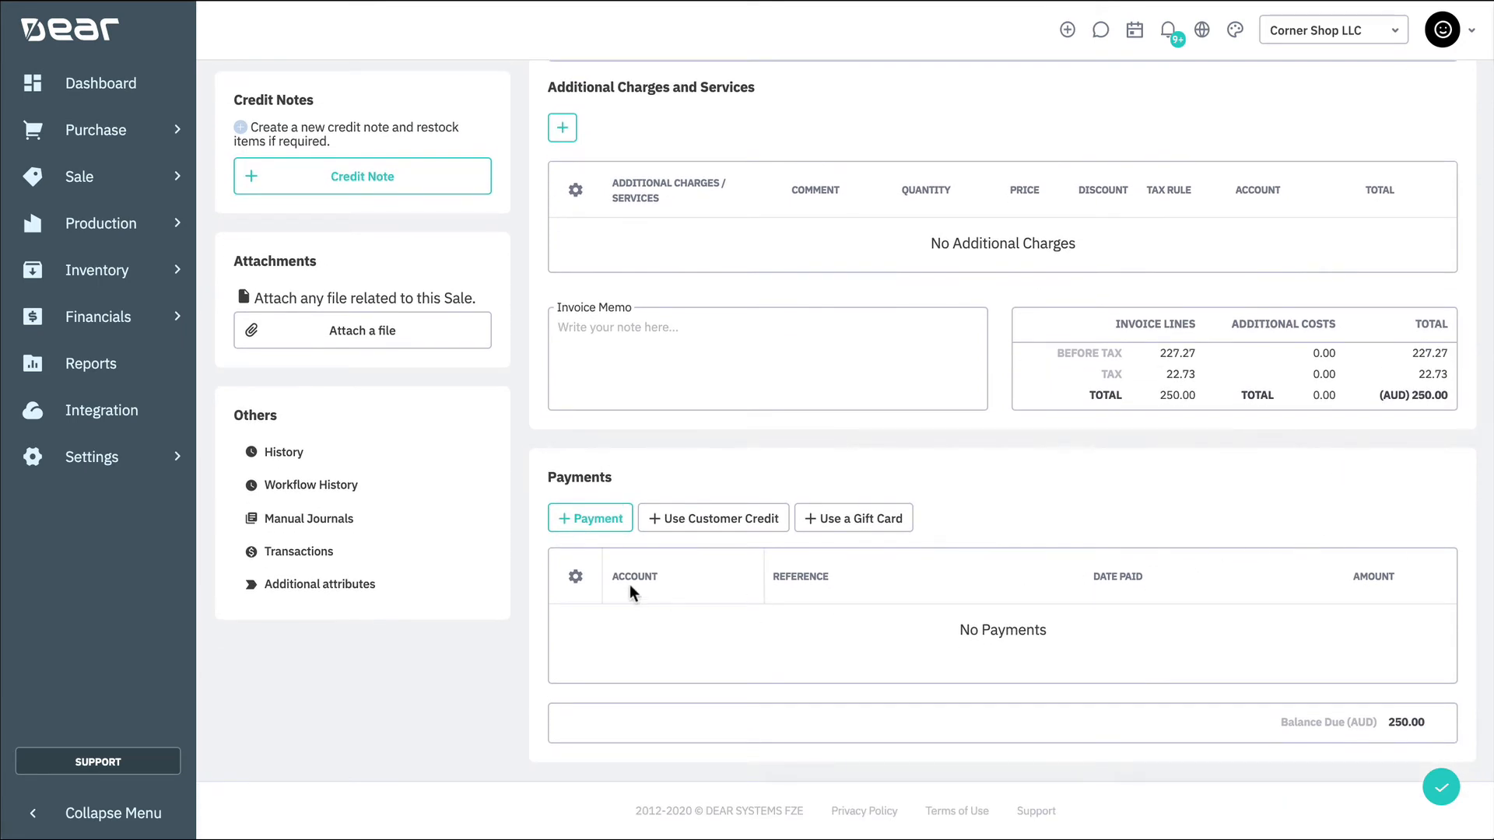
{"action": "left_click", "coordinate": [592, 522]}
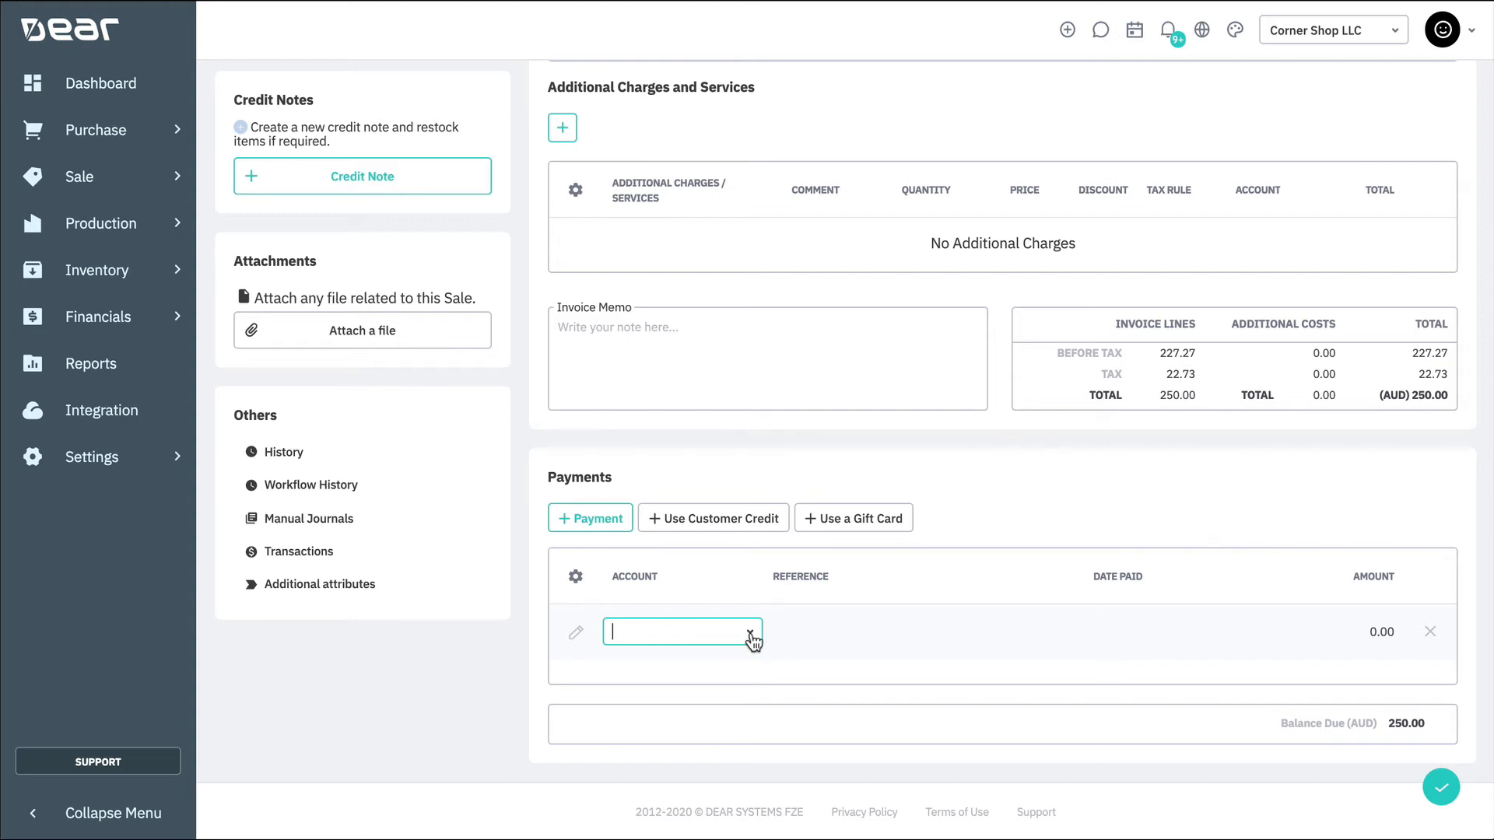
{"action": "left_click", "coordinate": [753, 639]}
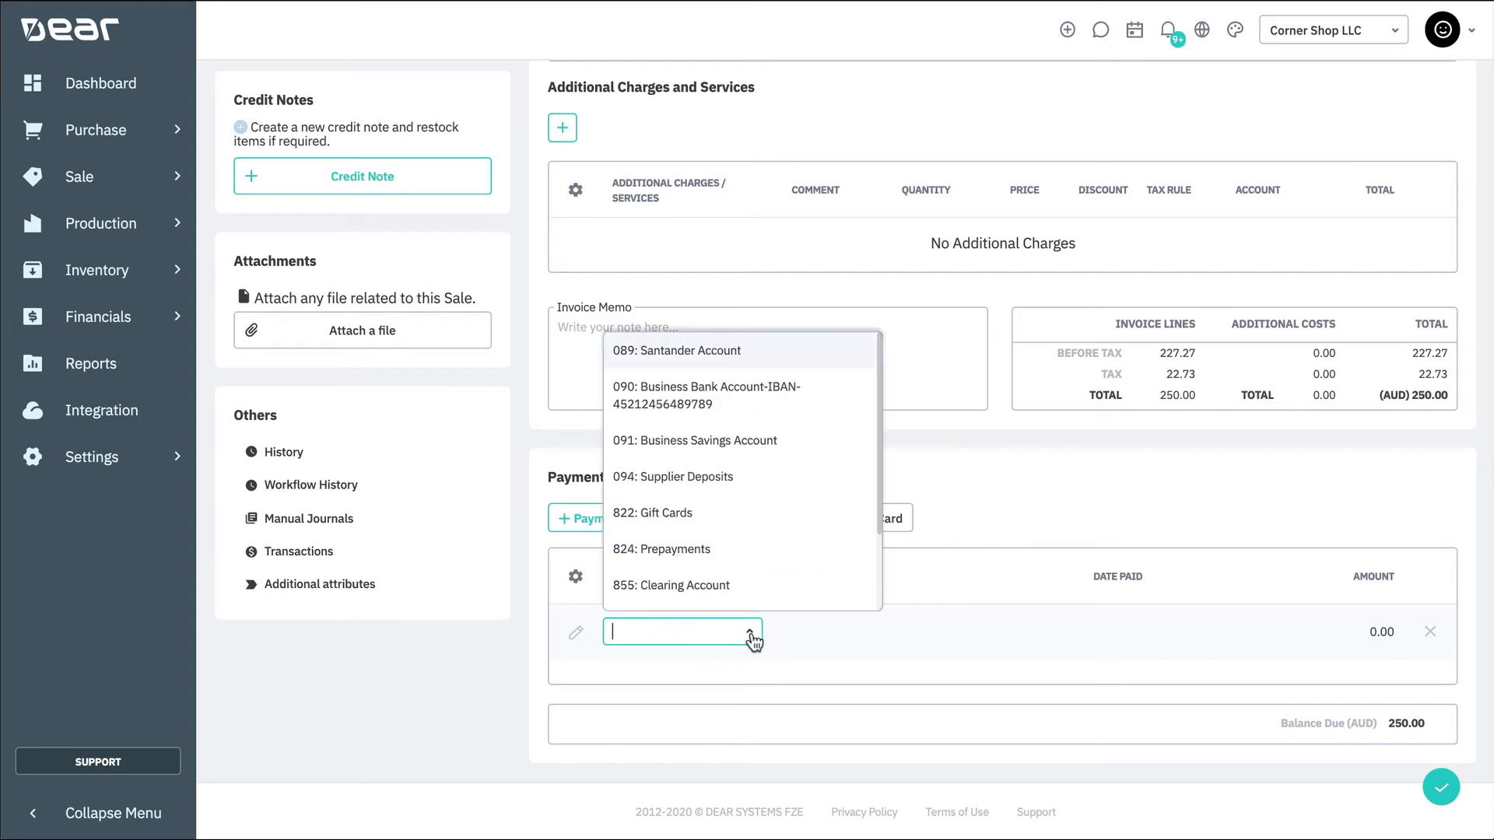
{"action": "left_click", "coordinate": [730, 421]}
{"action": "left_click", "coordinate": [823, 620]}
{"action": "type", "text": "Payment"}
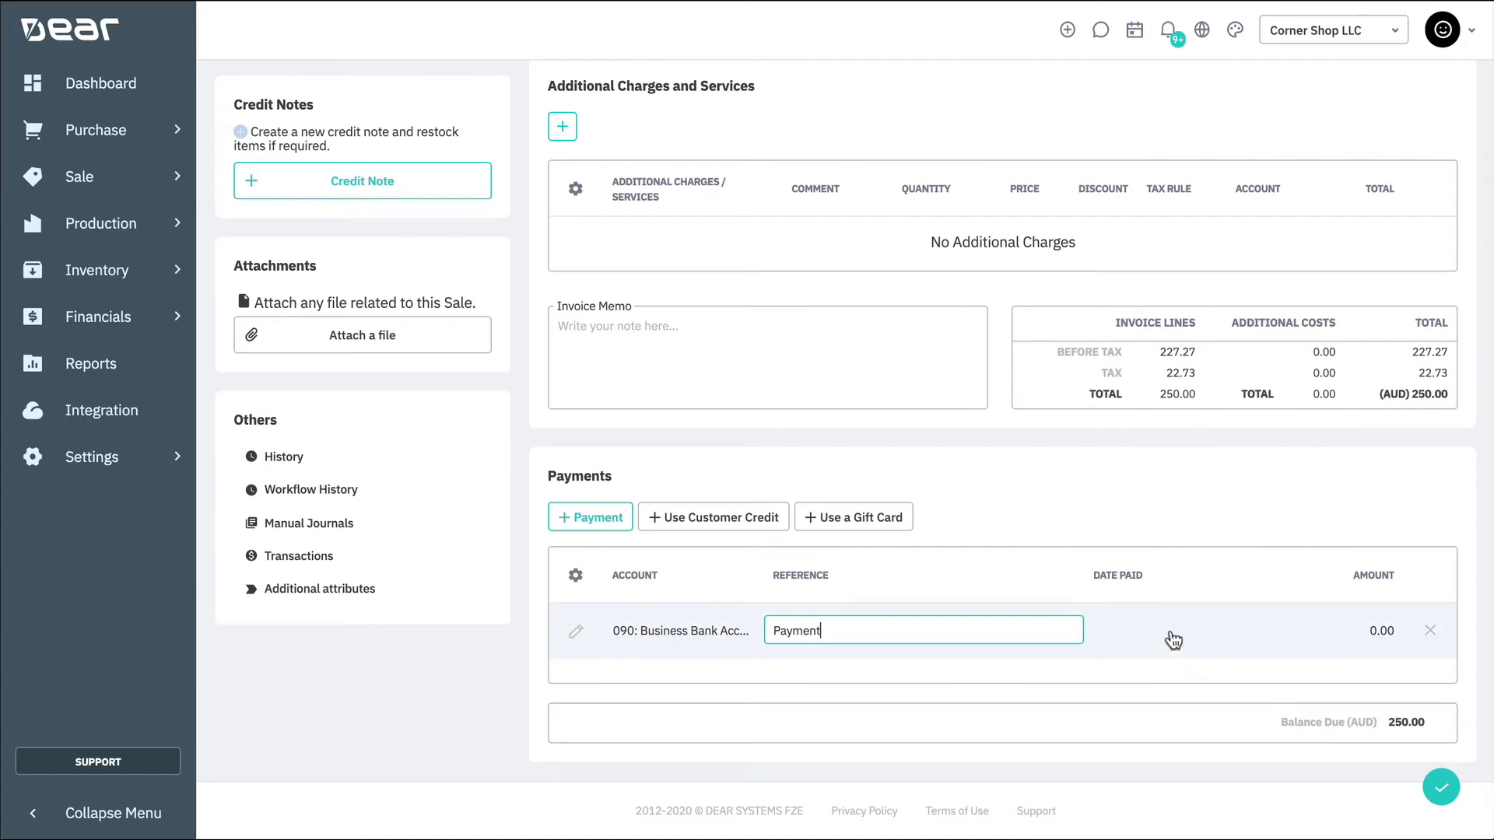
Set the payment's date to 01/05/2020 and its amount to 250.00, and save the changes
{"action": "left_click", "coordinate": [1199, 630]}
{"action": "left_click", "coordinate": [1478, 631]}
{"action": "left_click", "coordinate": [1215, 598]}
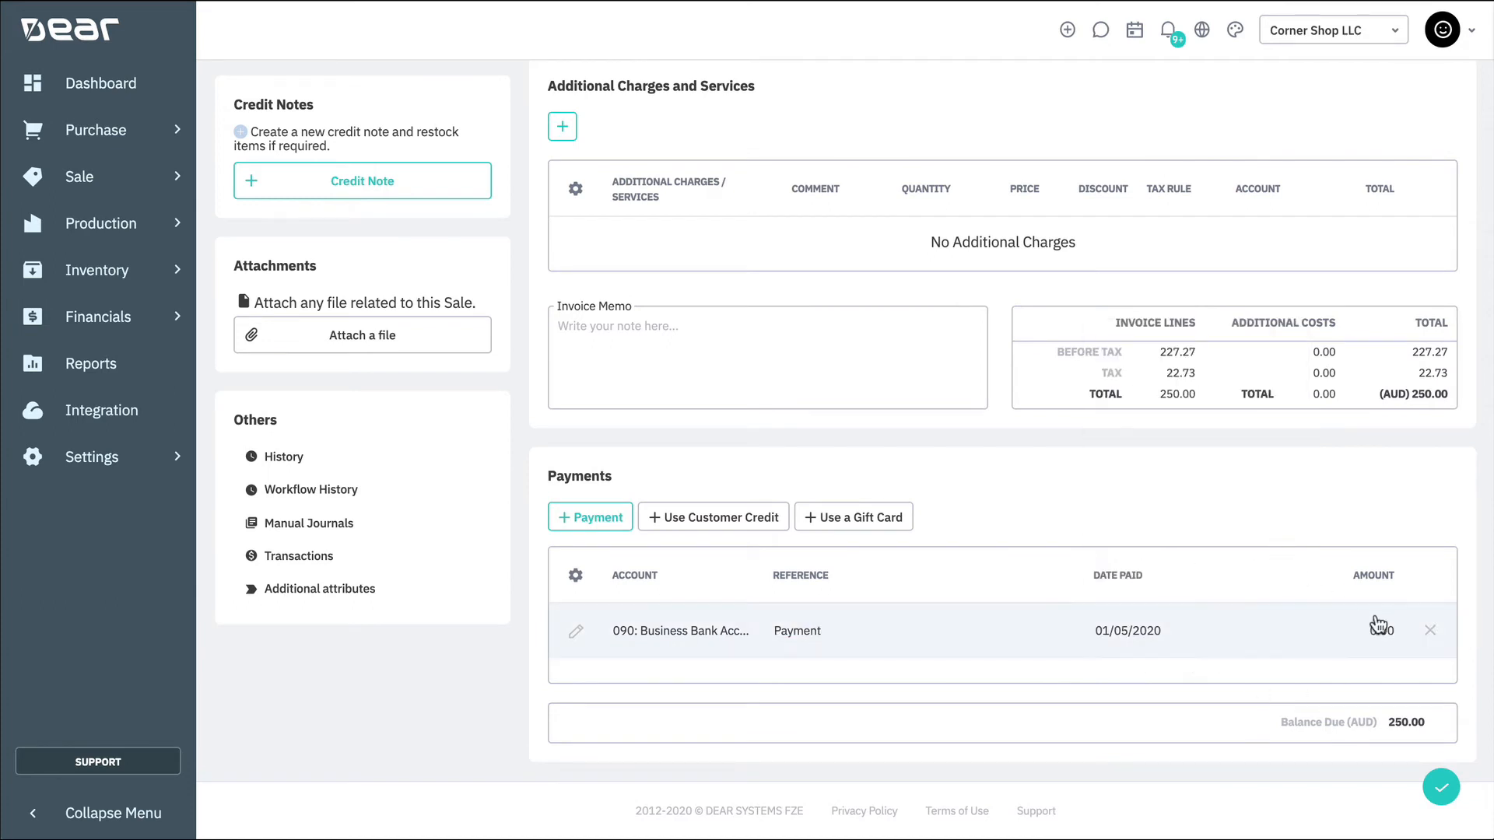
{"action": "left_click", "coordinate": [1376, 625]}
{"action": "type", "text": "250"}
{"action": "left_click", "coordinate": [1338, 512]}
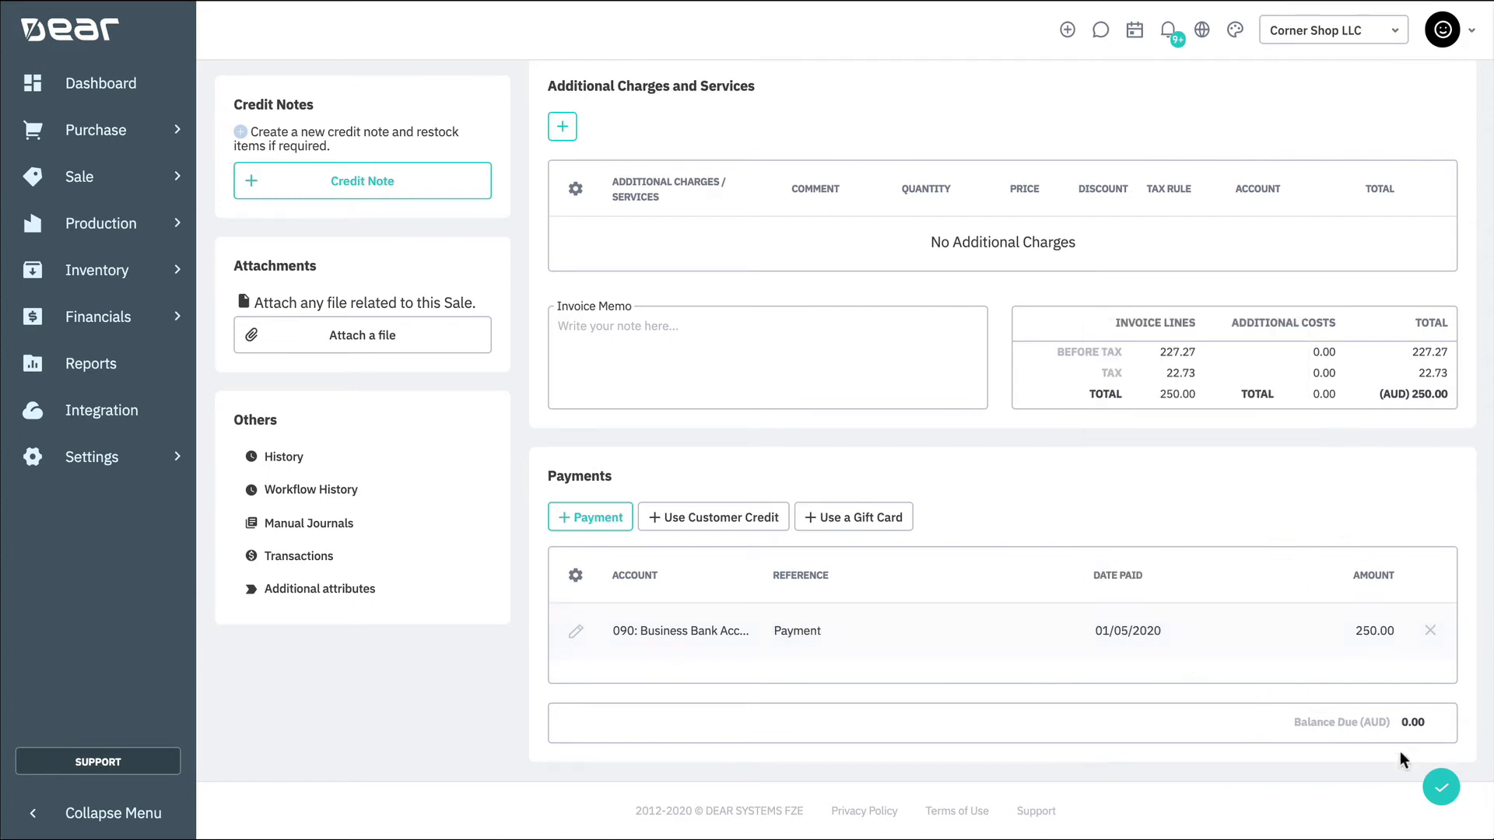
{"action": "left_click", "coordinate": [1430, 782]}
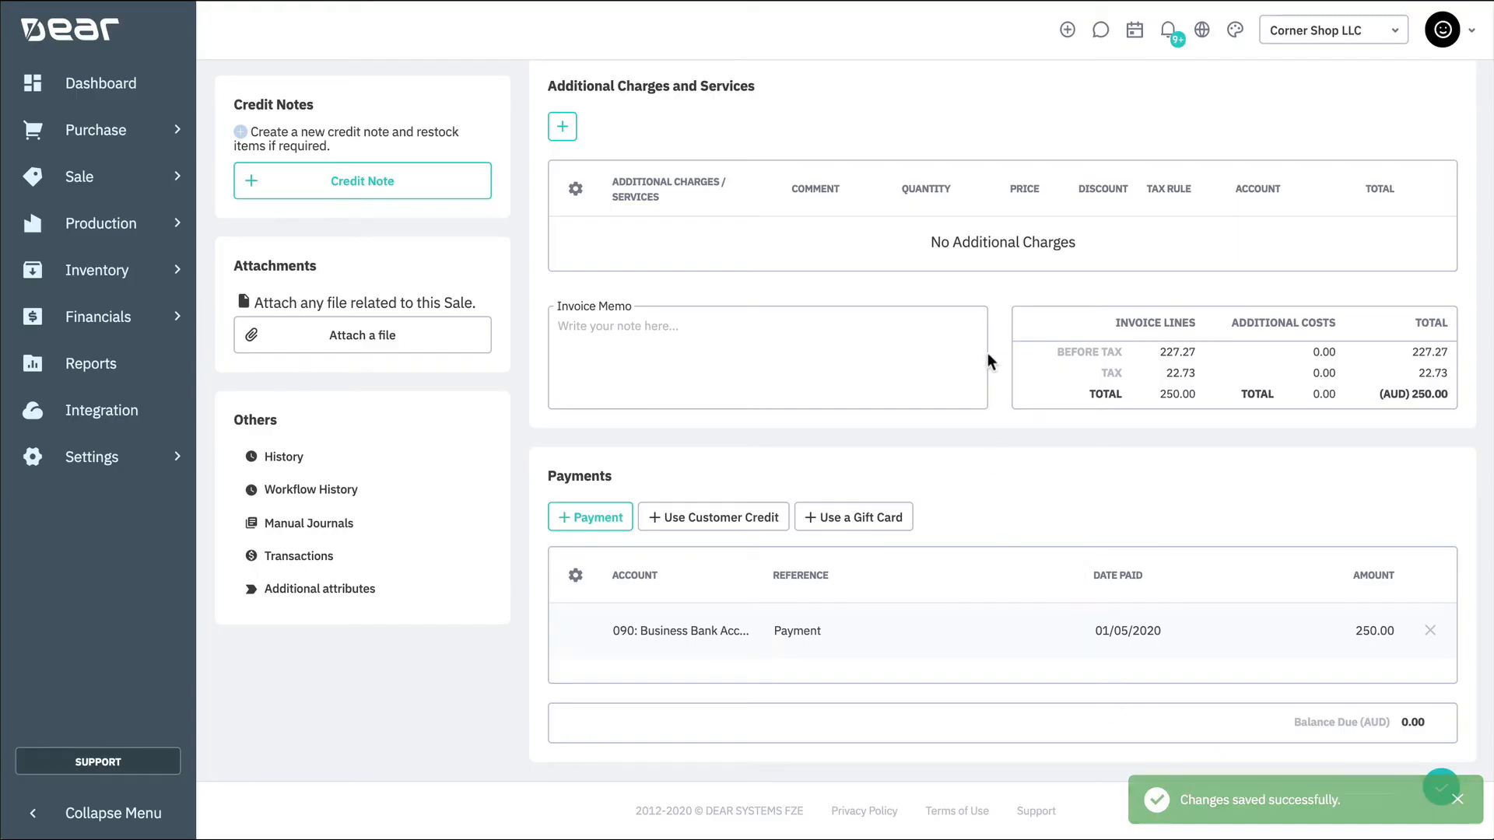
Create a credit note dated today, 01/05/2020, for the paid Mtrl22:Material invoice
{"action": "scroll", "coordinate": [988, 352], "scroll_direction": "up", "scroll_amount": 1}
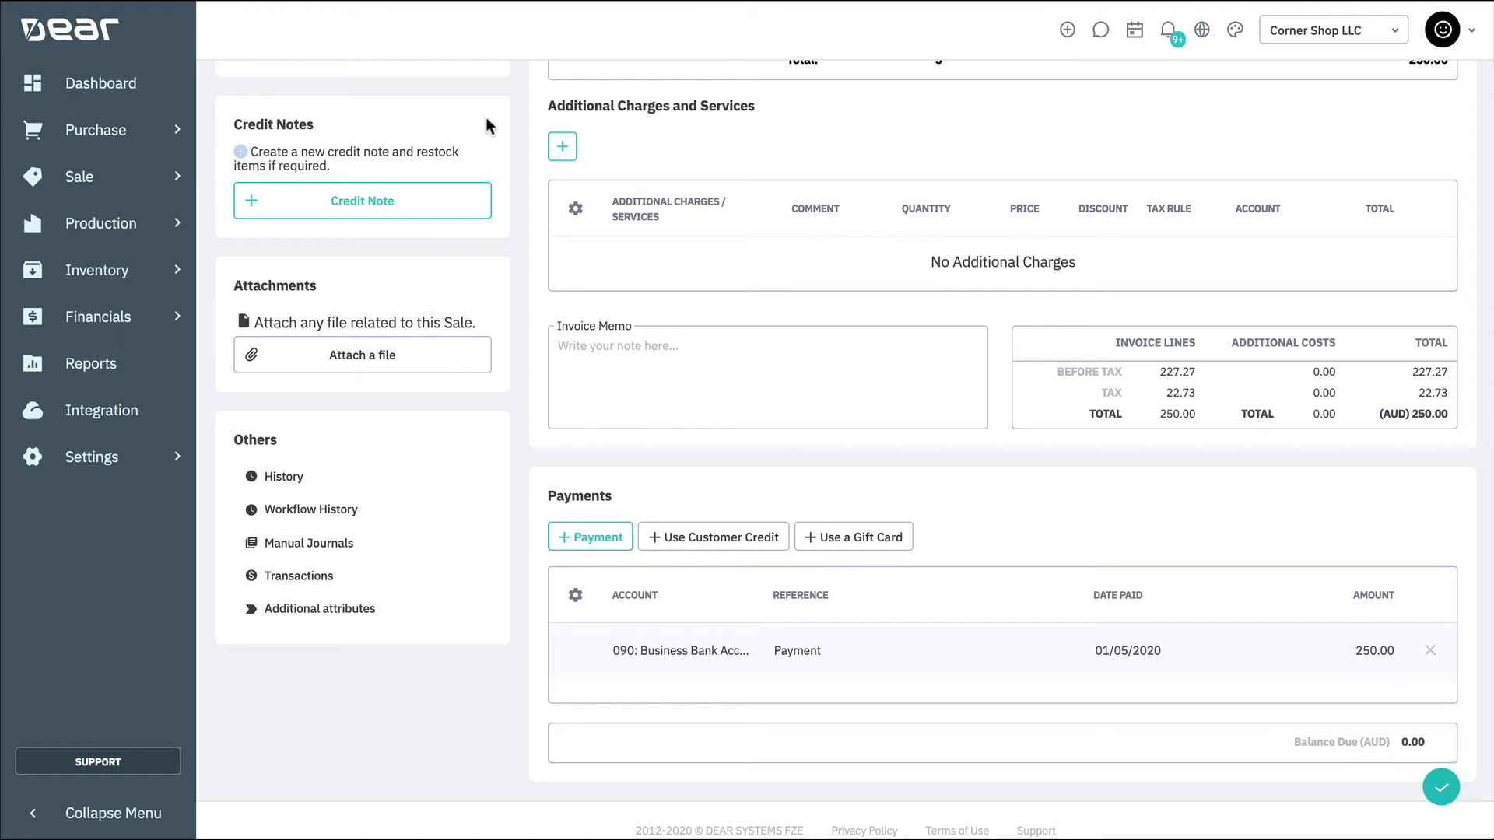
{"action": "left_click", "coordinate": [474, 204]}
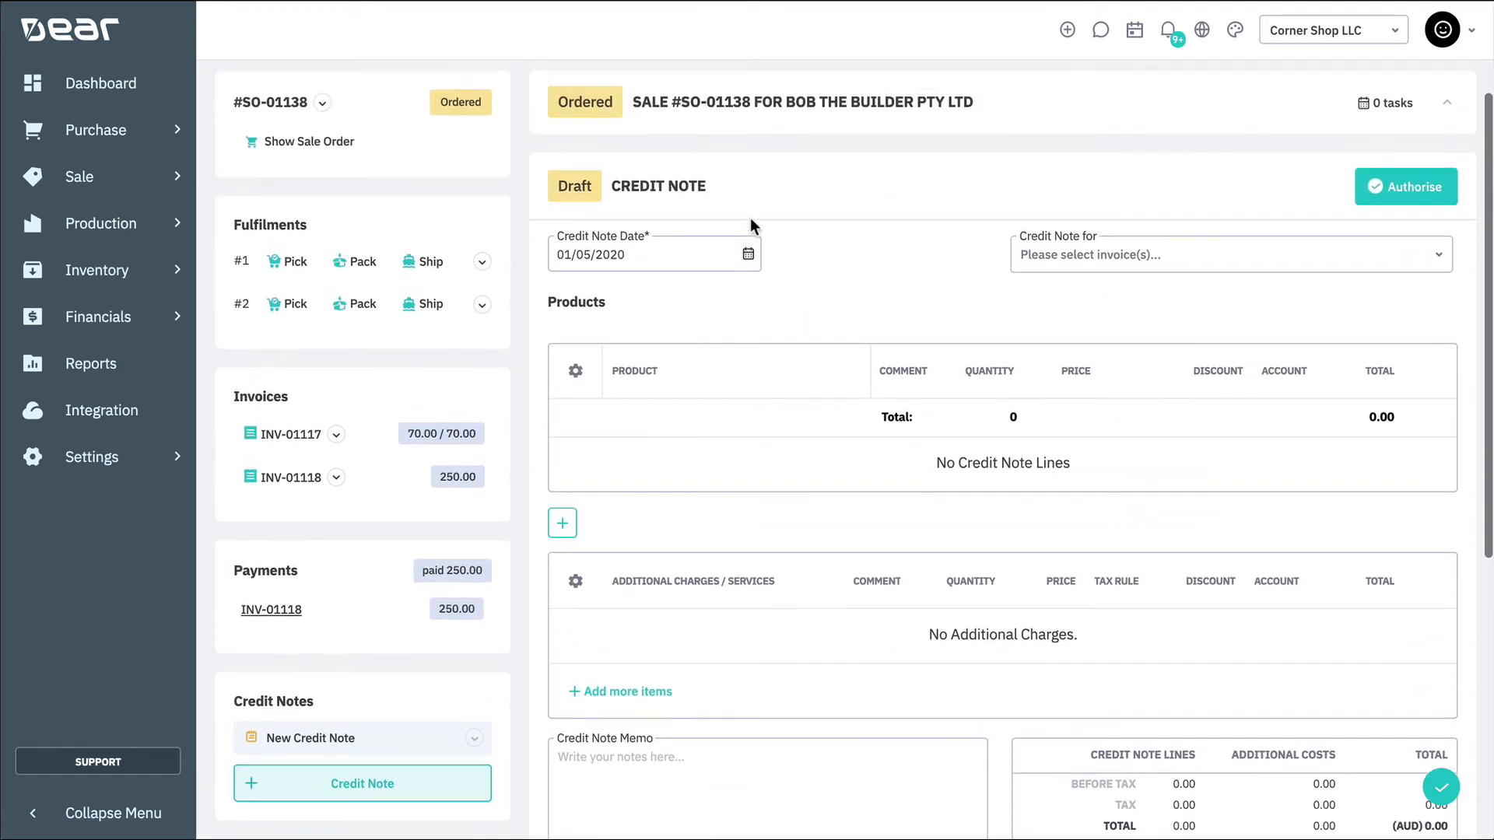
{"action": "left_click", "coordinate": [749, 283]}
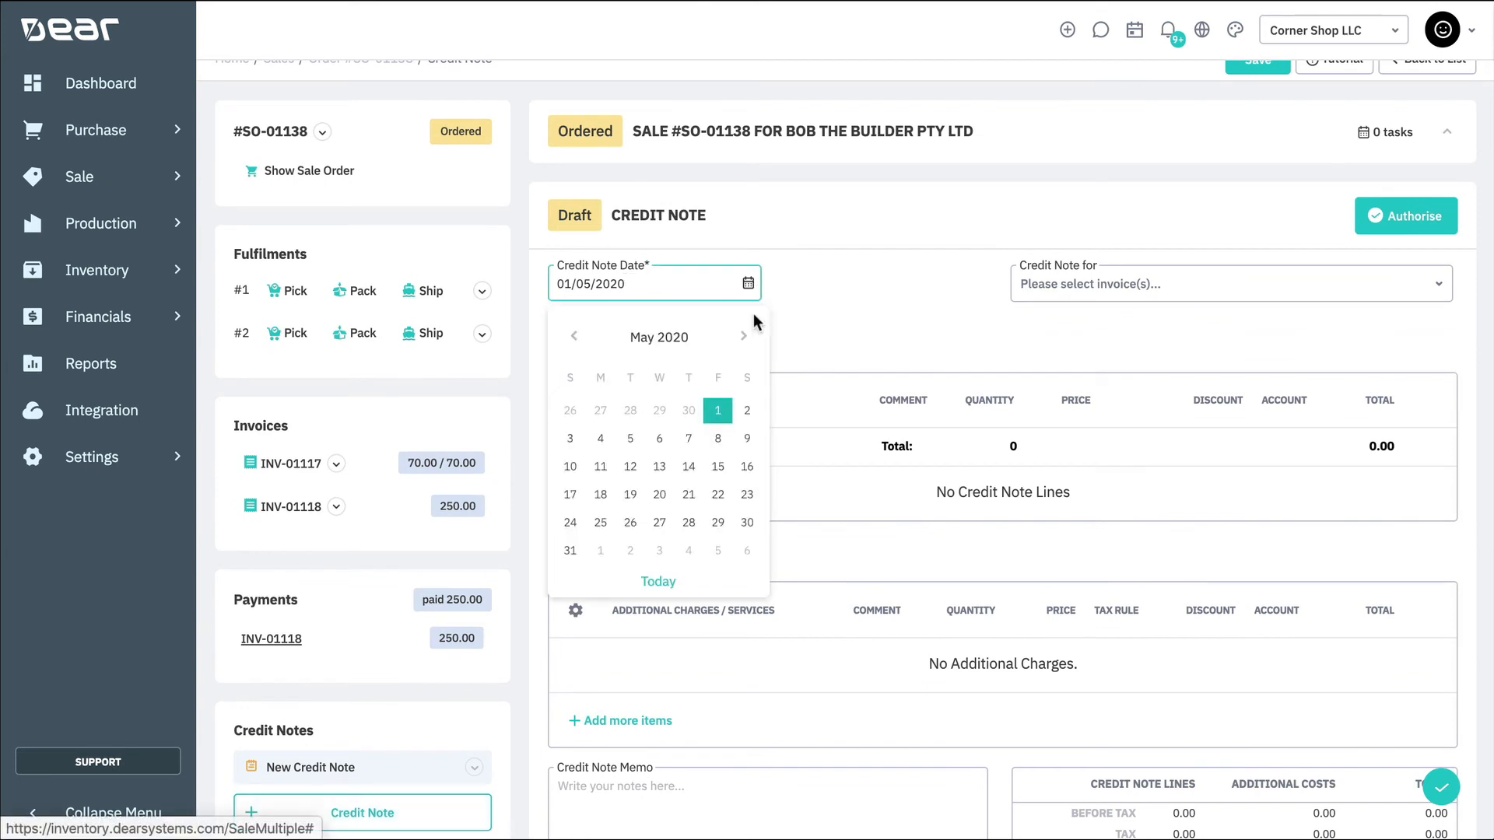
{"action": "left_click", "coordinate": [655, 584]}
{"action": "left_click", "coordinate": [926, 287]}
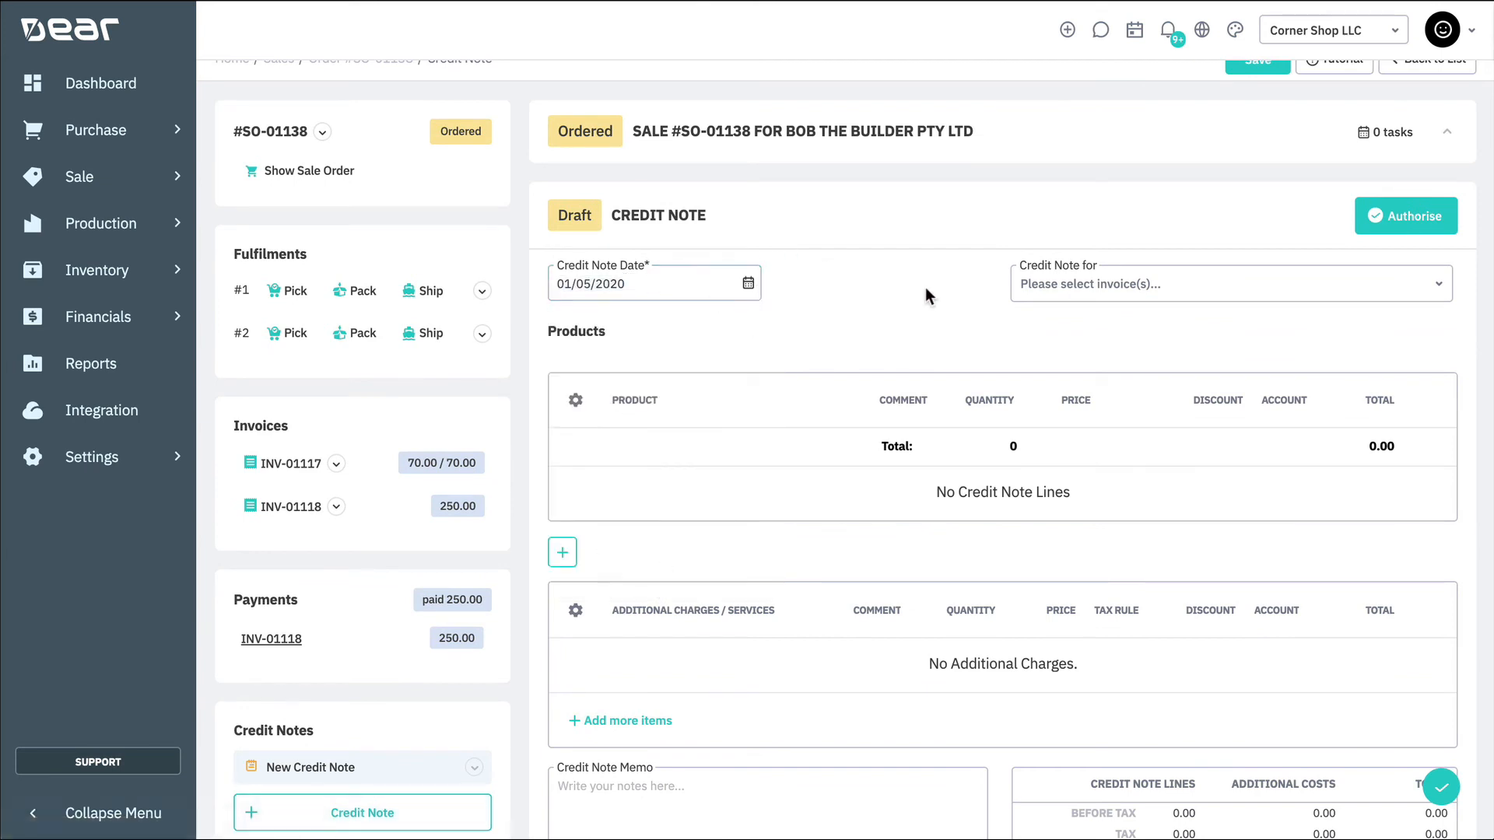
{"action": "left_click", "coordinate": [1442, 291]}
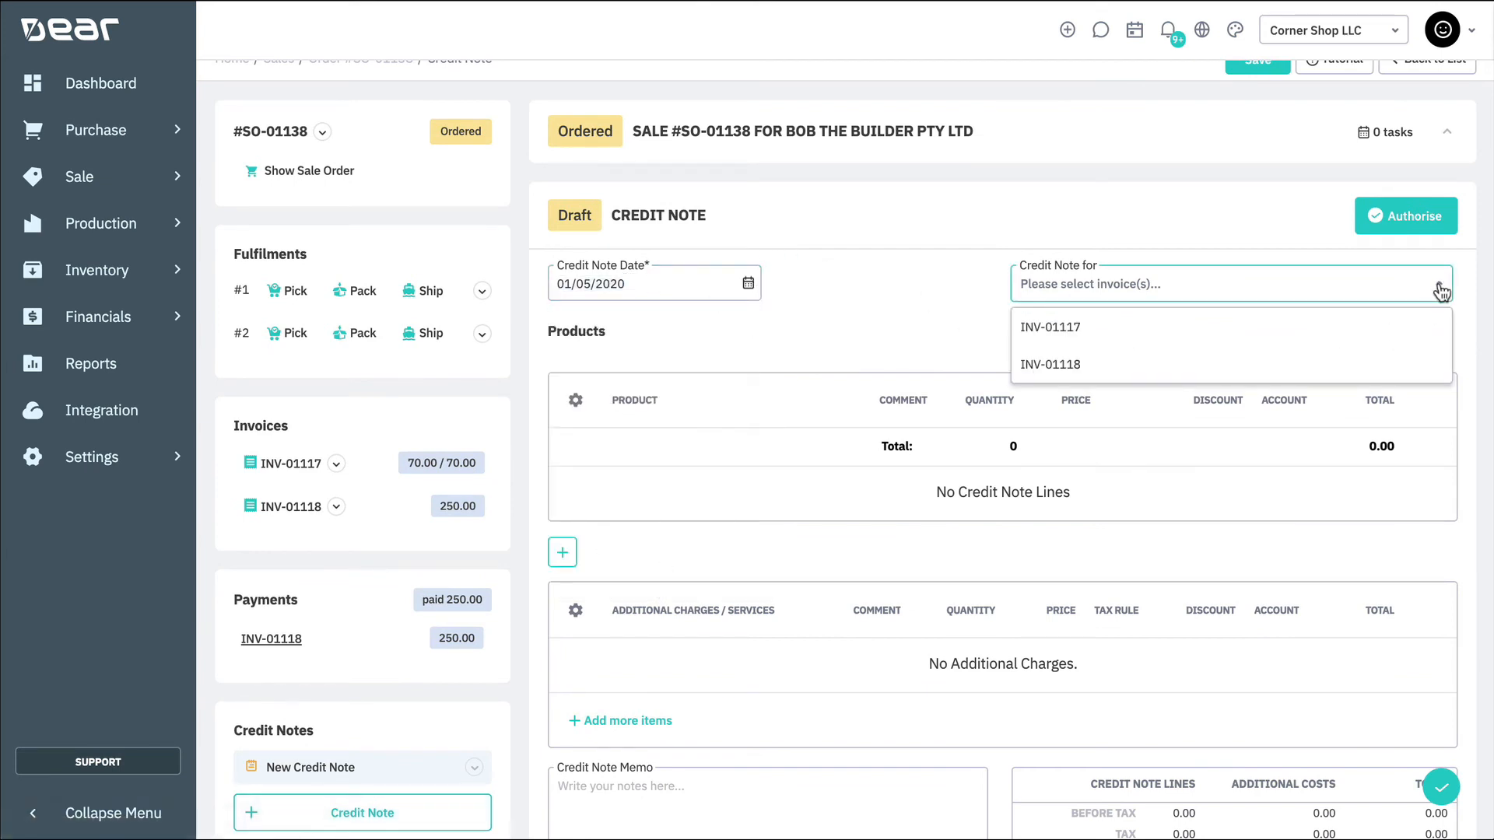
{"action": "left_click", "coordinate": [1111, 365]}
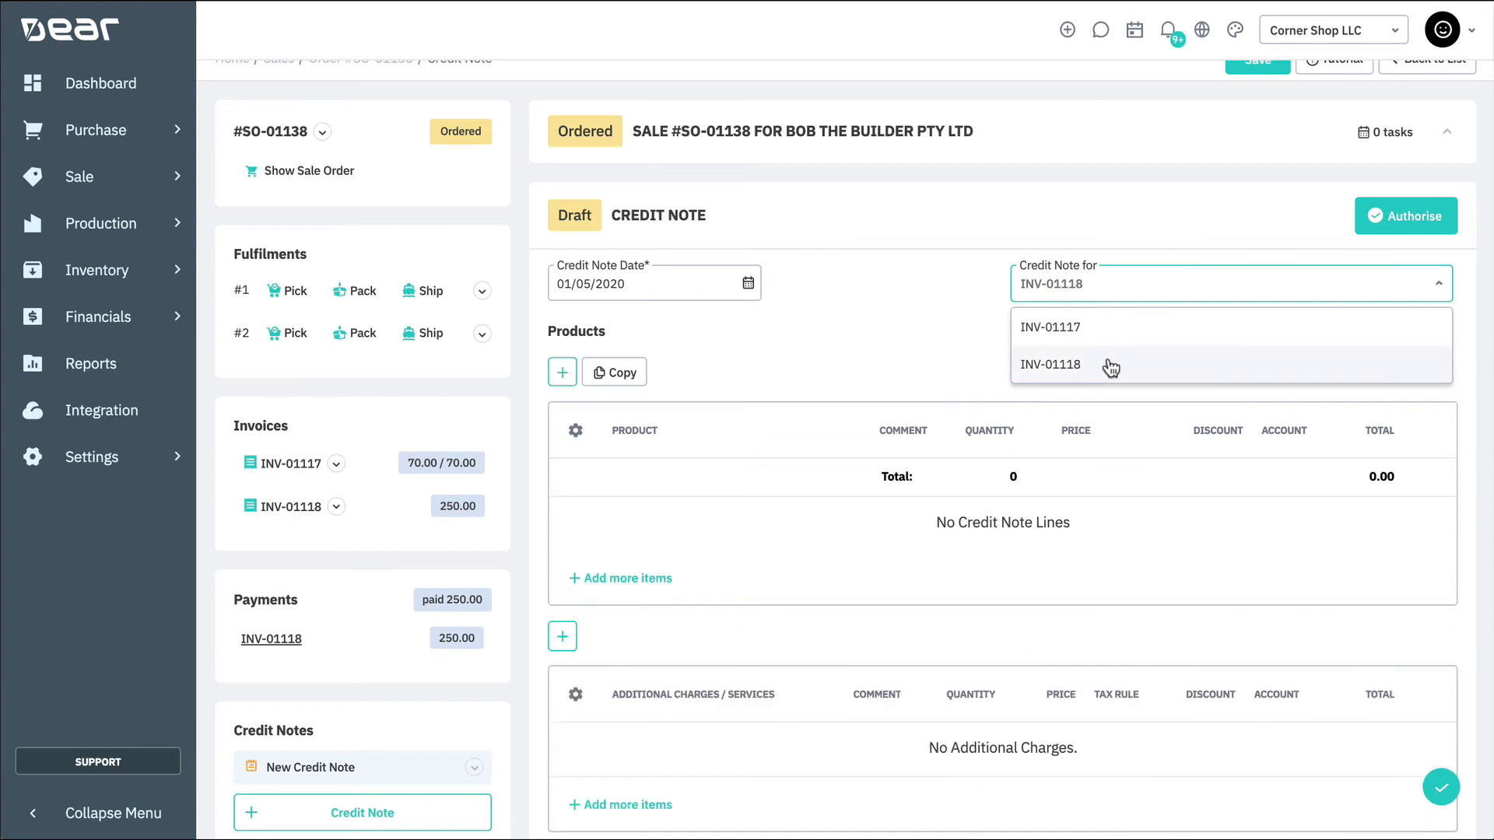
{"action": "left_click", "coordinate": [875, 274]}
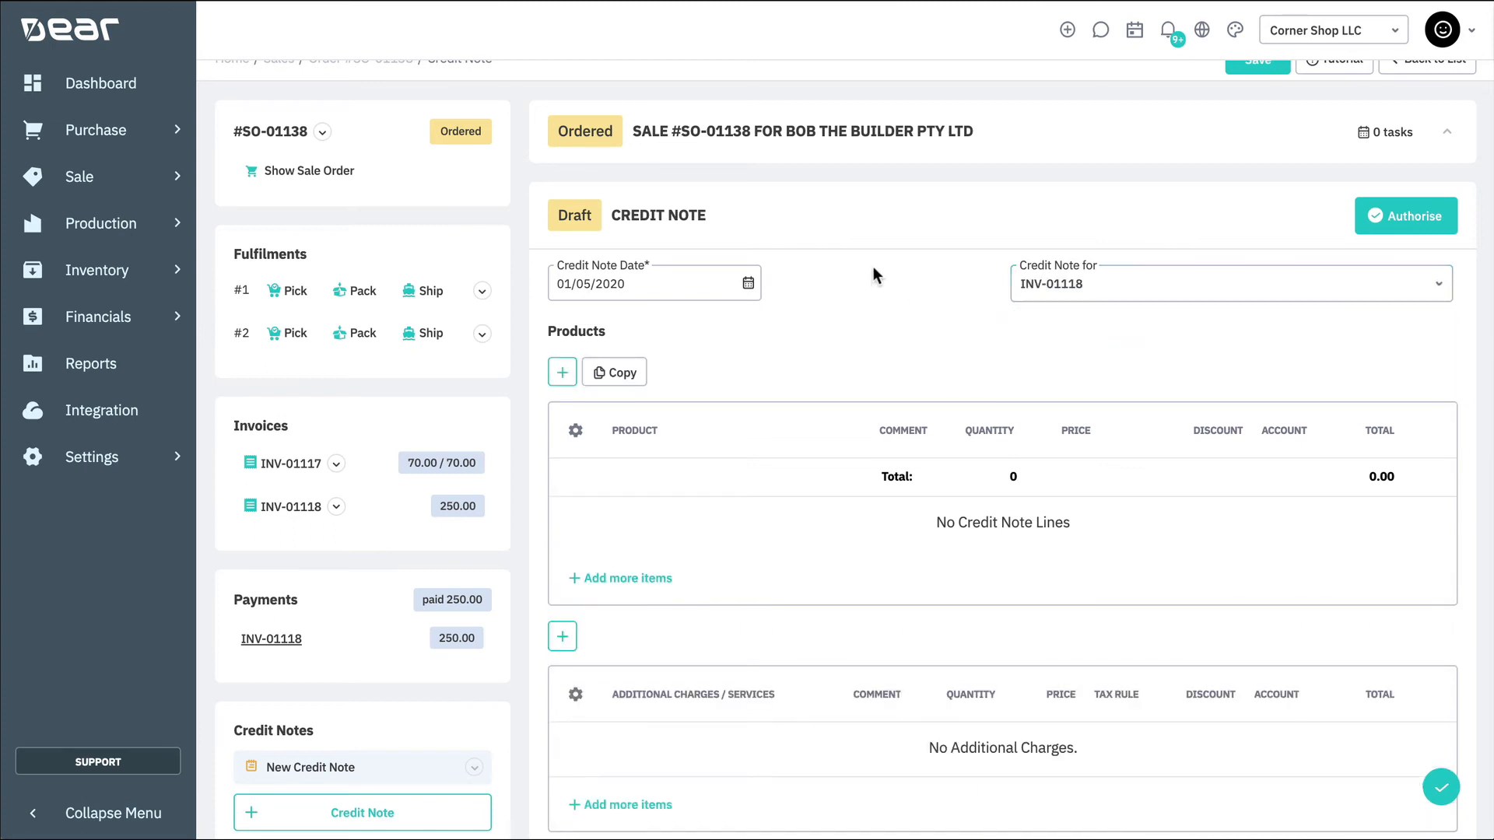
Copy the invoice's product lines into the credit note, check the restock quantity, and authorise the credit note
{"action": "left_click", "coordinate": [620, 375]}
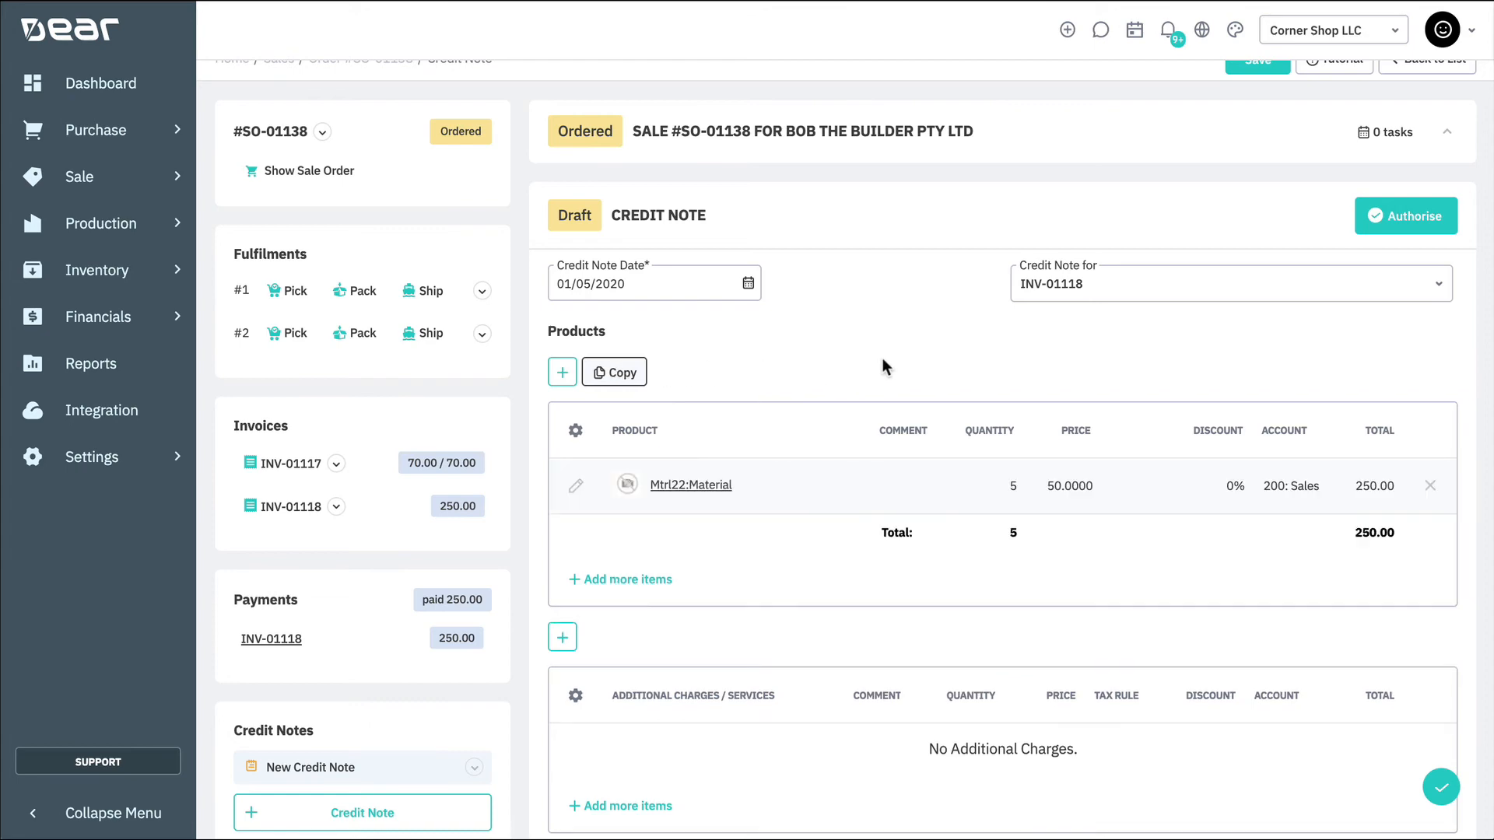
{"action": "scroll", "coordinate": [882, 358], "scroll_direction": "down", "scroll_amount": 3}
{"action": "scroll", "coordinate": [1234, 277], "scroll_direction": "up", "scroll_amount": 3}
{"action": "scroll", "coordinate": [1192, 376], "scroll_direction": "down", "scroll_amount": 3}
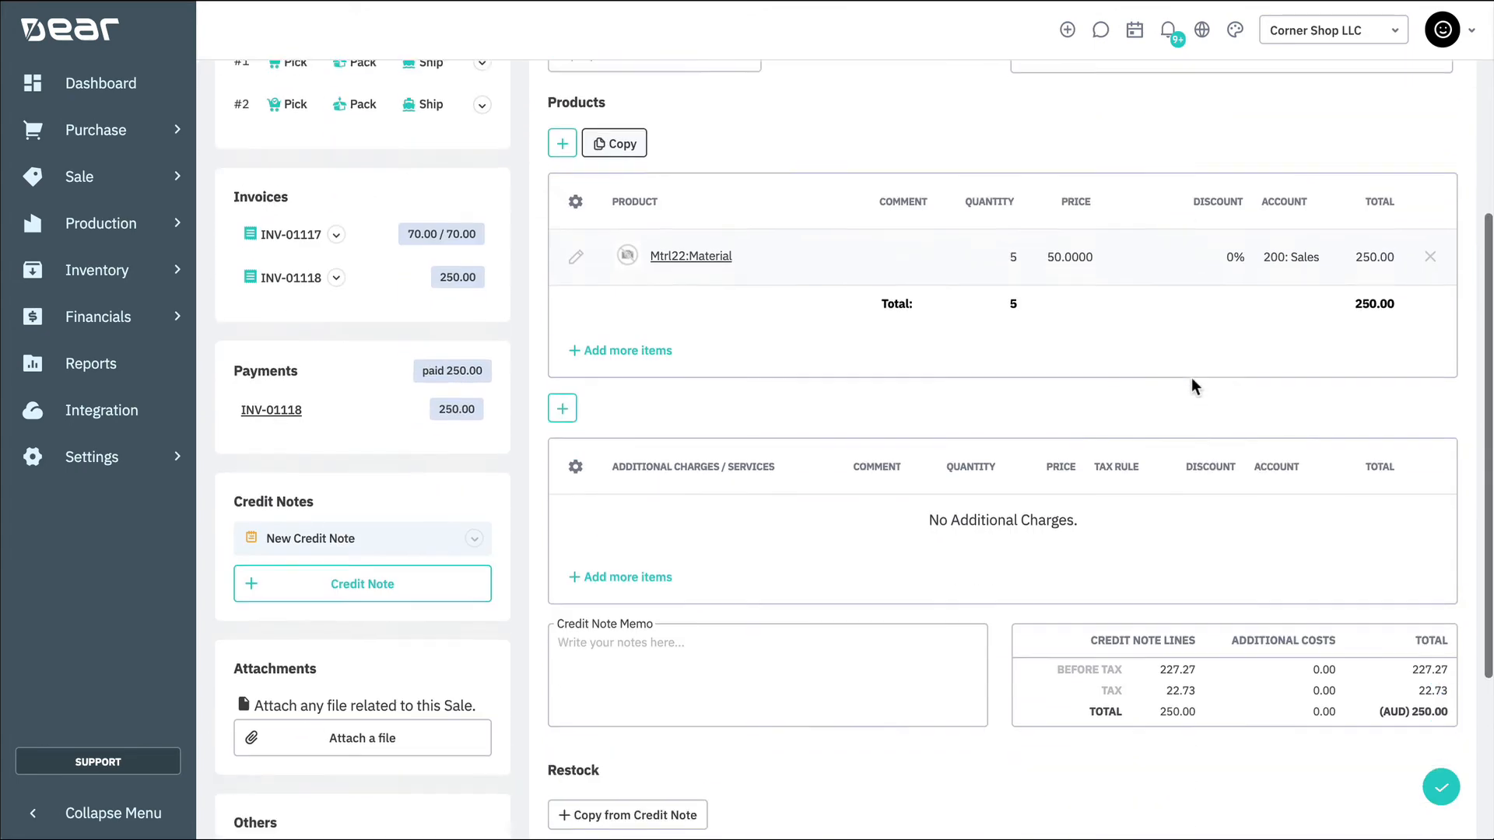
{"action": "scroll", "coordinate": [1193, 376], "scroll_direction": "down", "scroll_amount": 3}
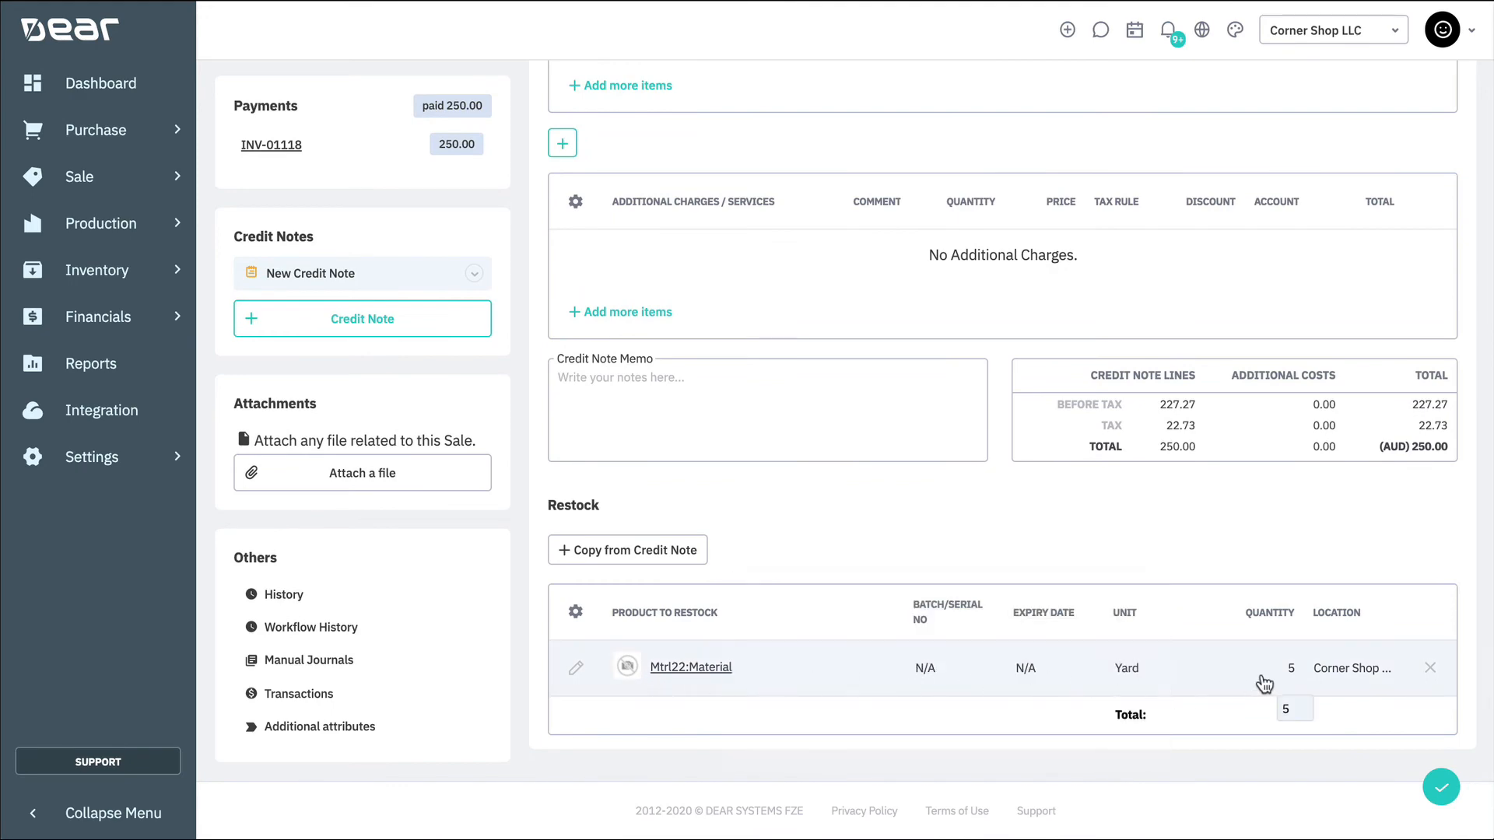
{"action": "scroll", "coordinate": [1270, 535], "scroll_direction": "up", "scroll_amount": 6}
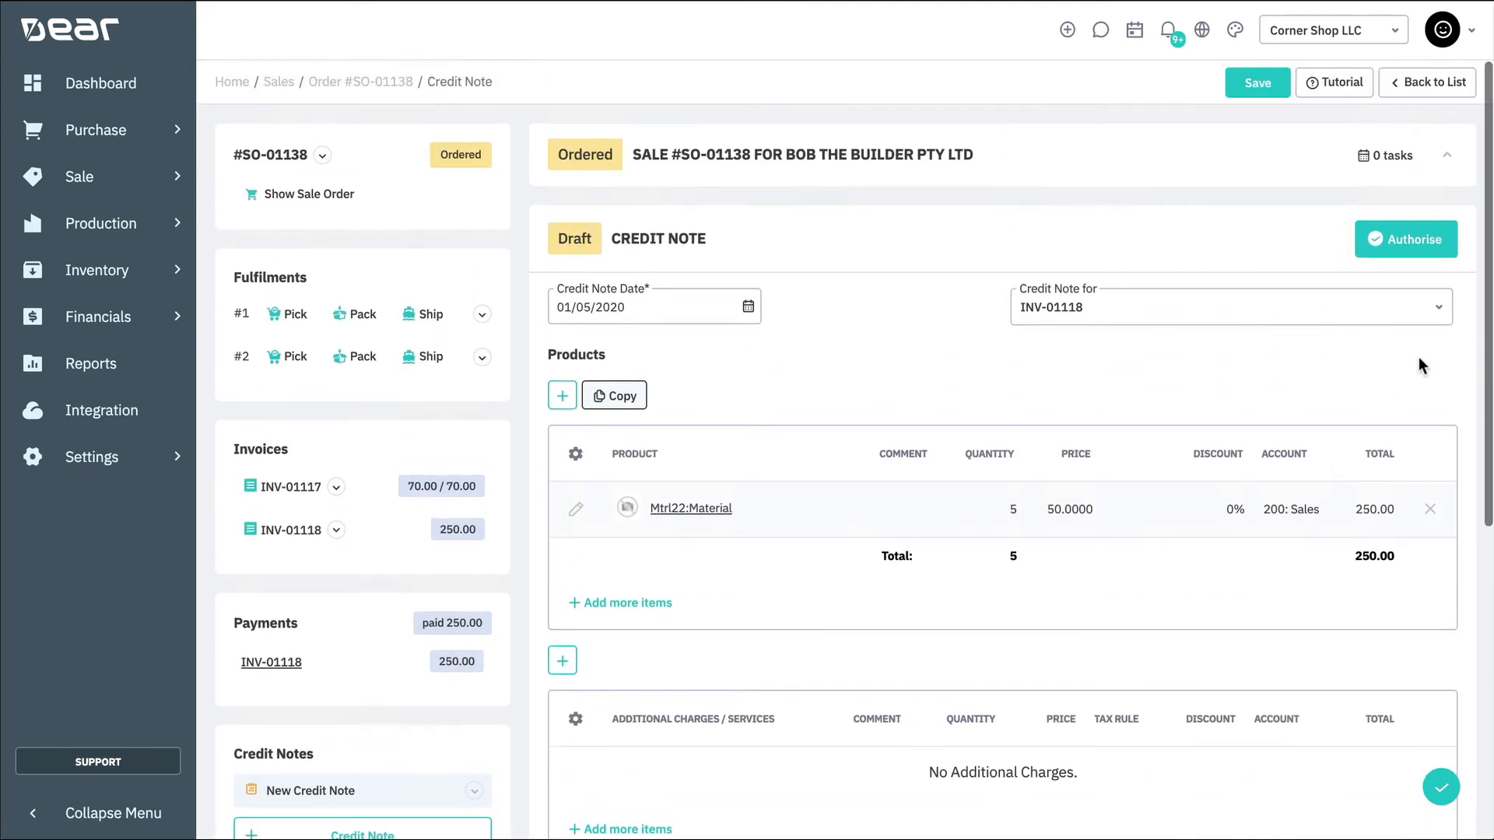
{"action": "left_click", "coordinate": [1432, 241]}
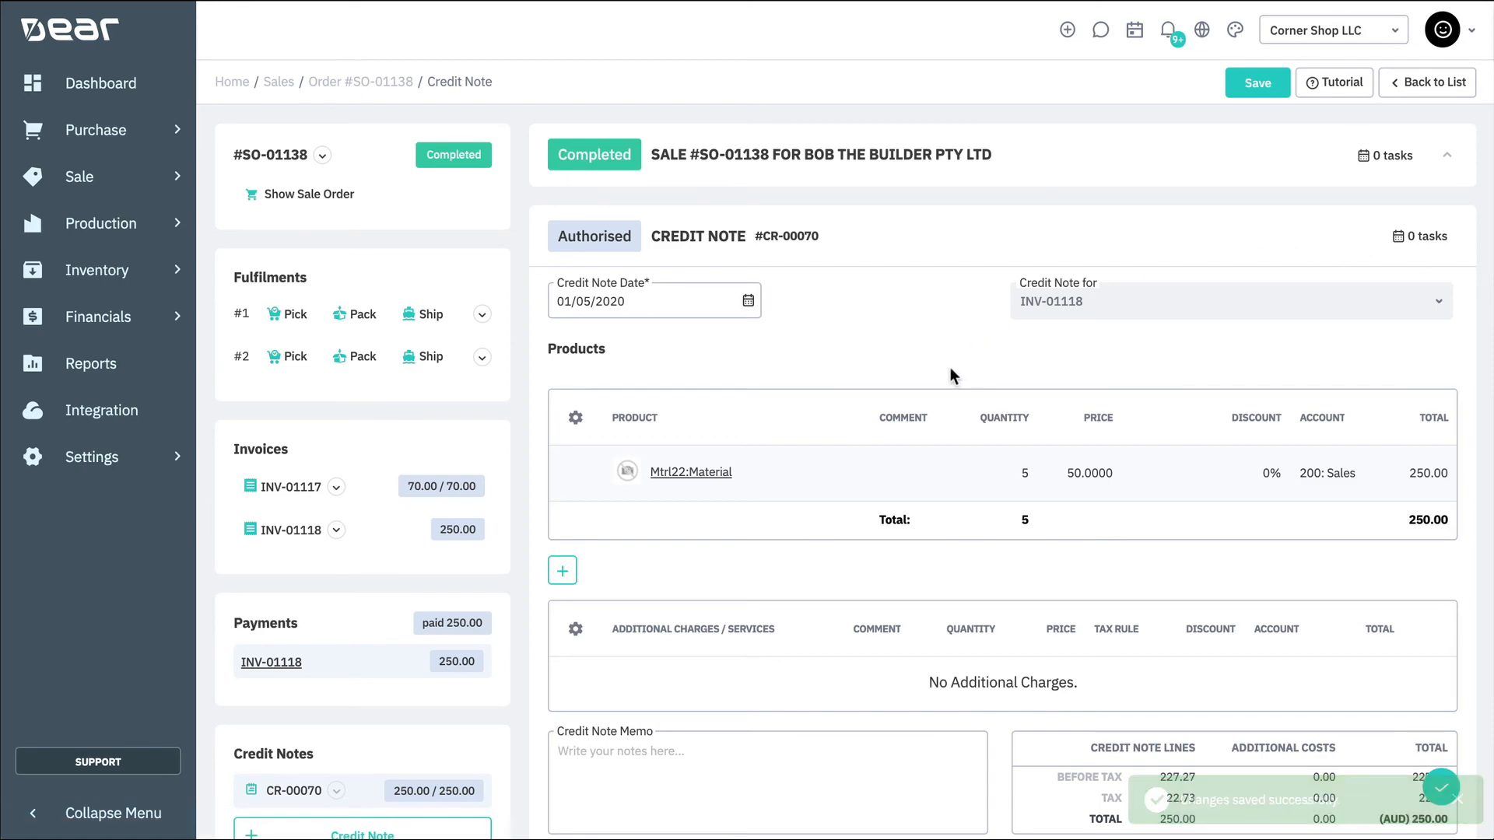
Add a refund to the credit note, paid to the Business Bank Account with the reference Refund
{"action": "scroll", "coordinate": [936, 366], "scroll_direction": "down", "scroll_amount": 5}
{"action": "scroll", "coordinate": [936, 365], "scroll_direction": "down", "scroll_amount": 3}
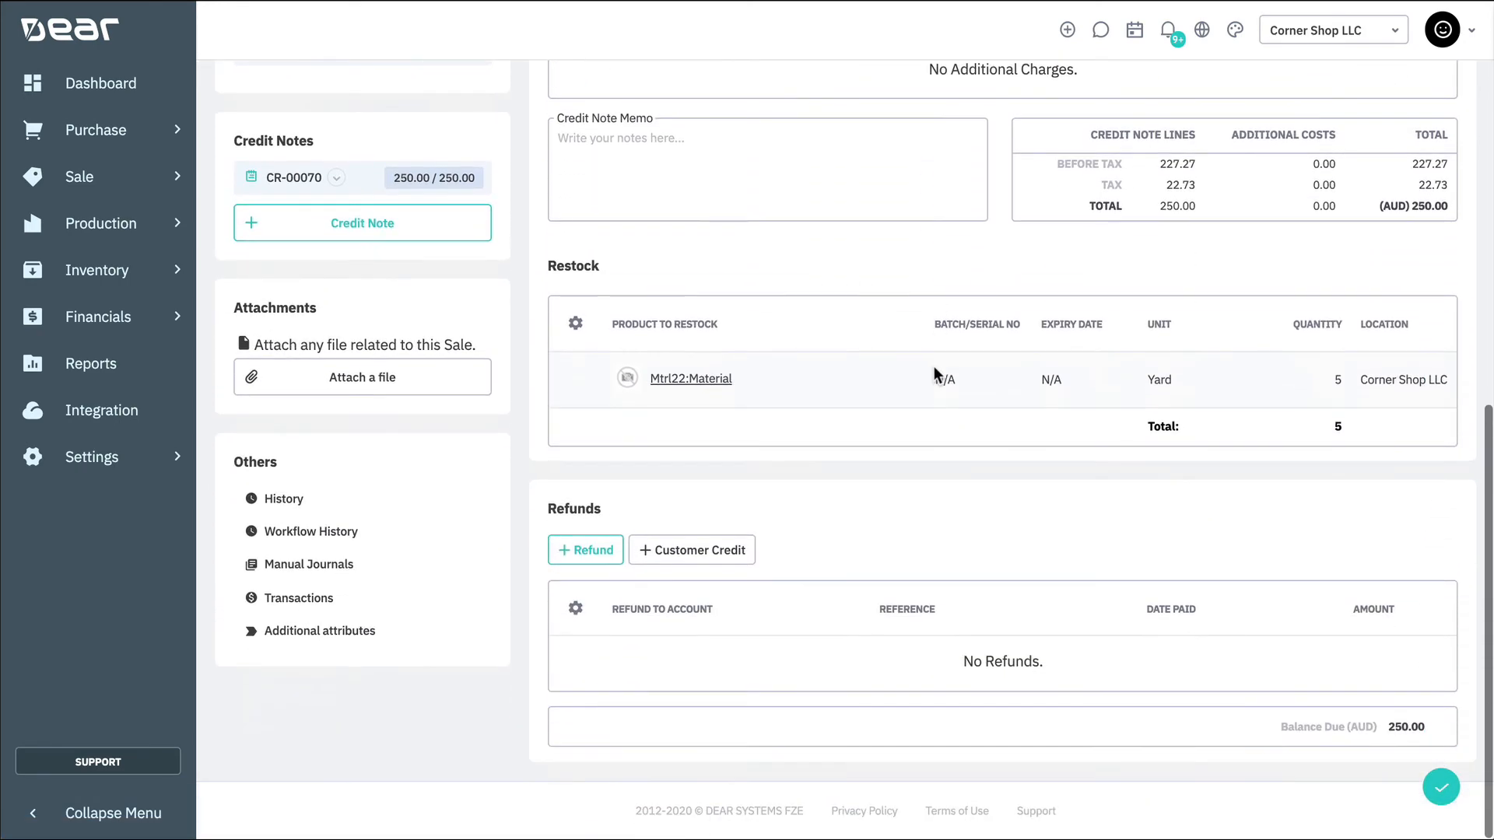
{"action": "left_click", "coordinate": [594, 550]}
{"action": "left_click", "coordinate": [853, 665]}
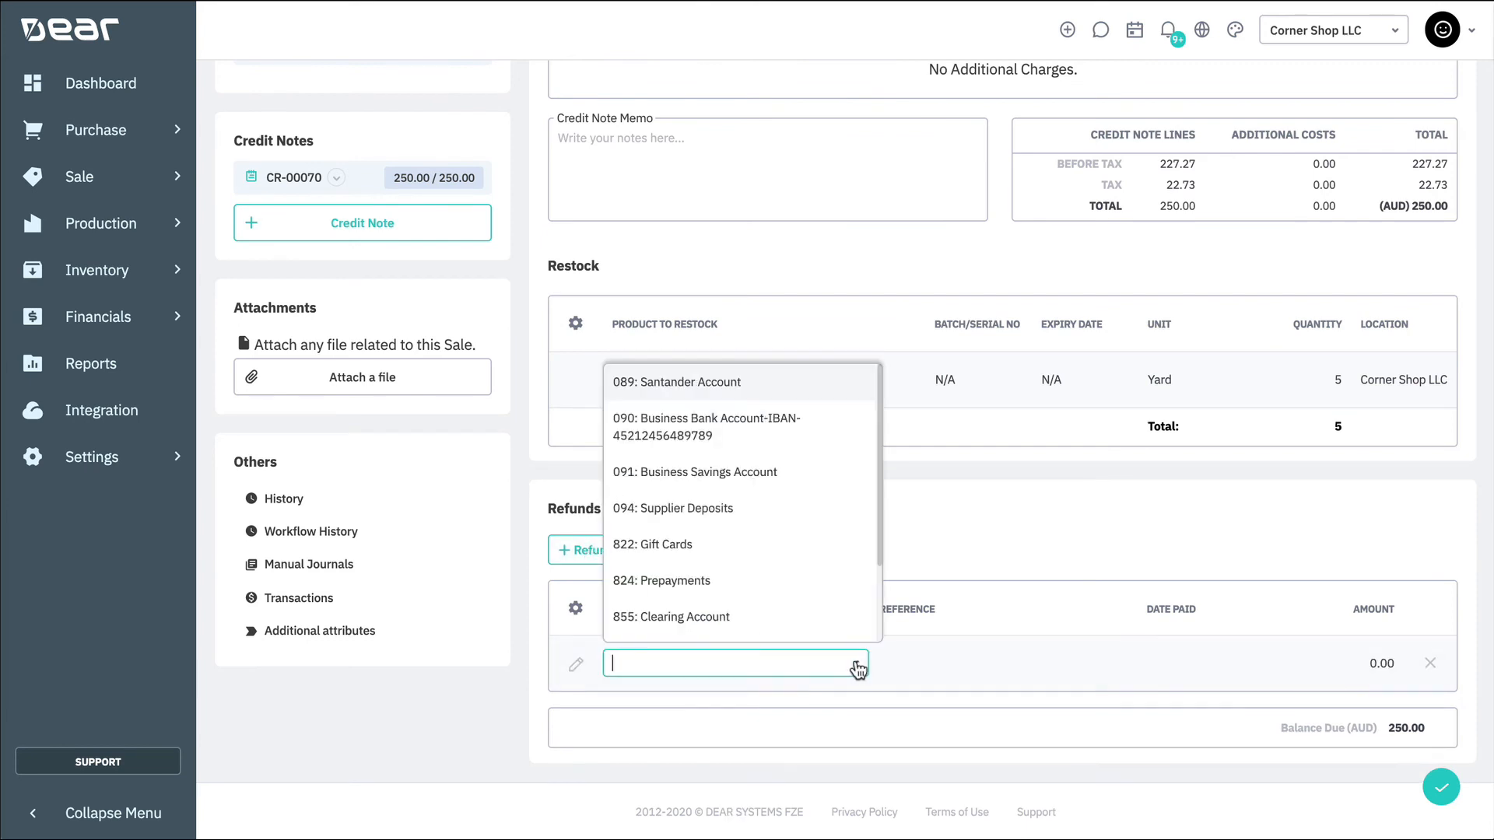
{"action": "left_click", "coordinate": [810, 440]}
{"action": "left_click", "coordinate": [924, 652]}
{"action": "type", "text": "Refund"}
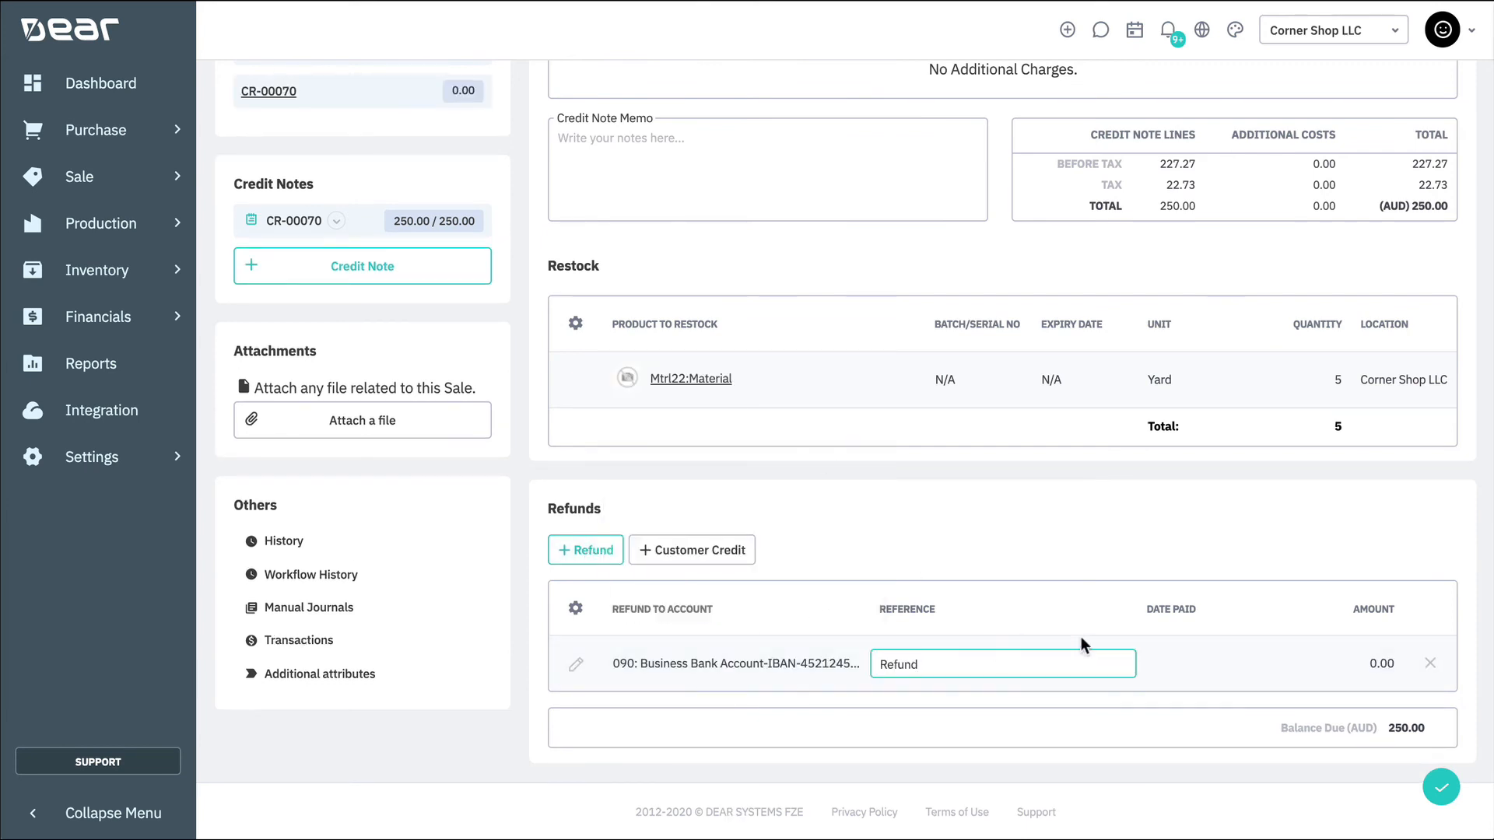
Set the refund's date to 01/05/2020 and its amount to 250.00, and save the changes
{"action": "key", "text": "Tab"}
{"action": "left_click", "coordinate": [1257, 664]}
{"action": "left_click", "coordinate": [1243, 627]}
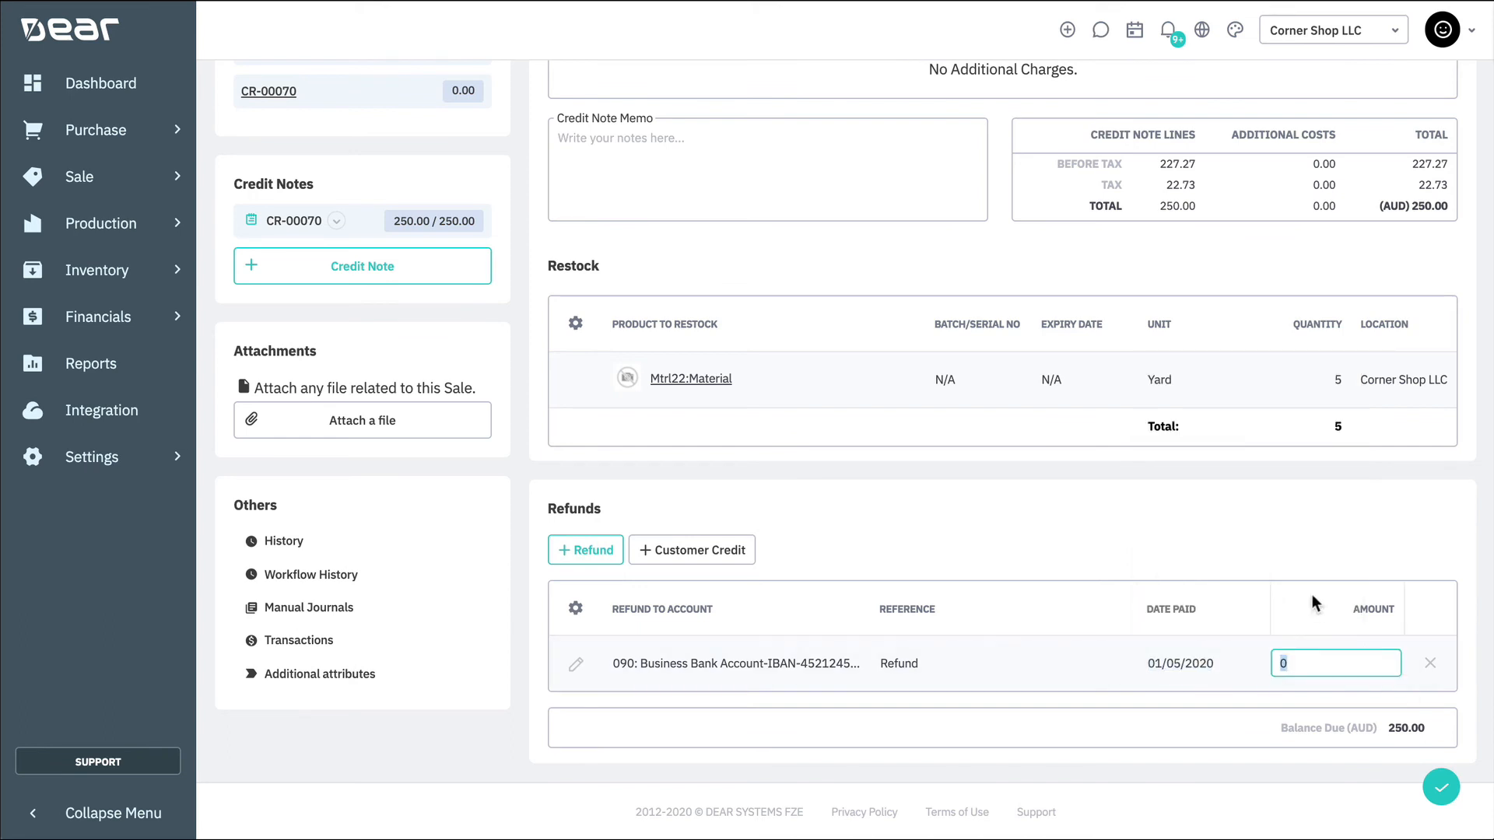
{"action": "left_click", "coordinate": [1279, 519]}
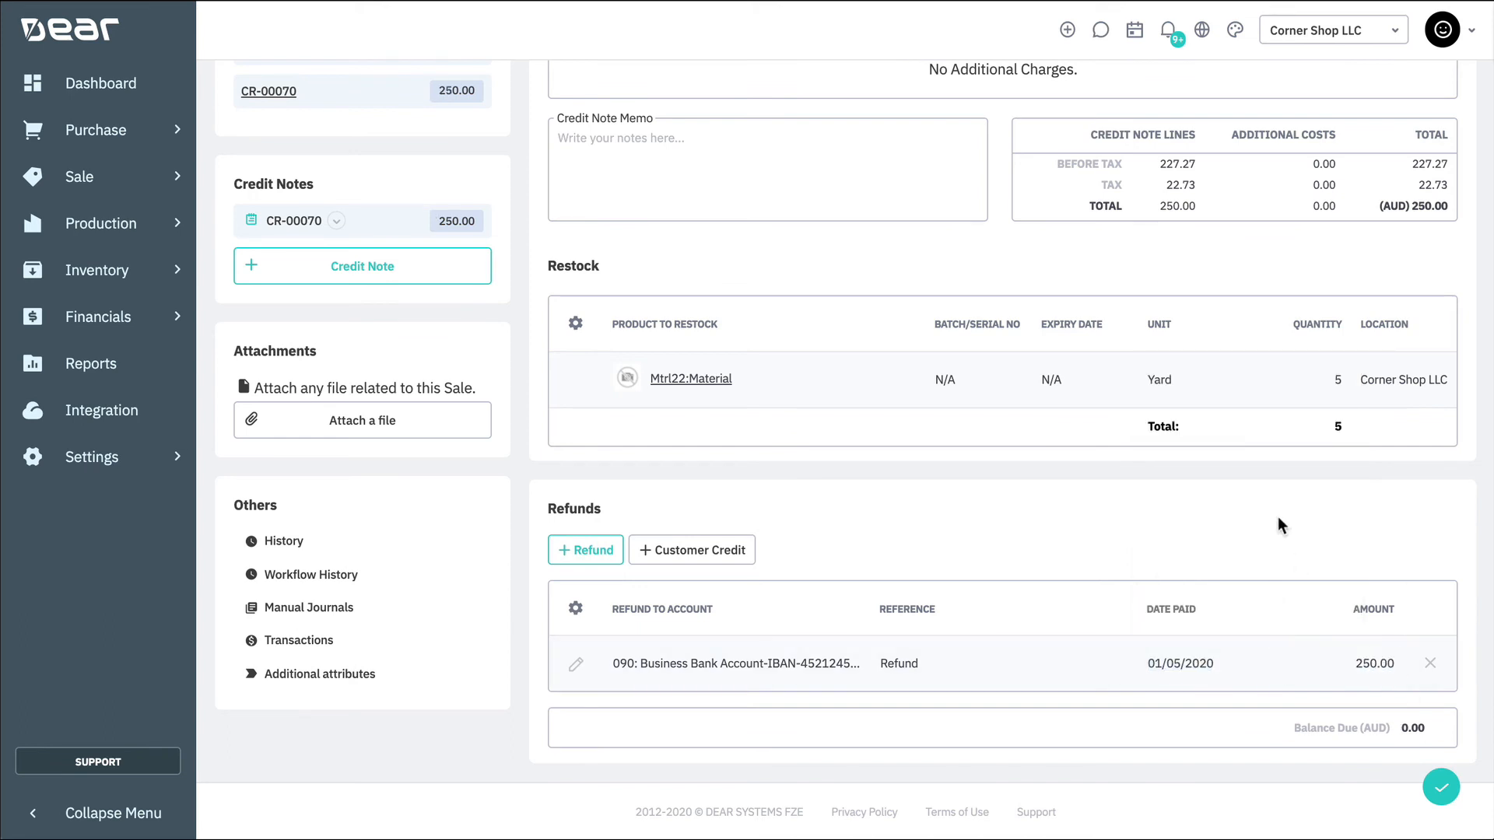
{"action": "left_click", "coordinate": [1427, 772]}
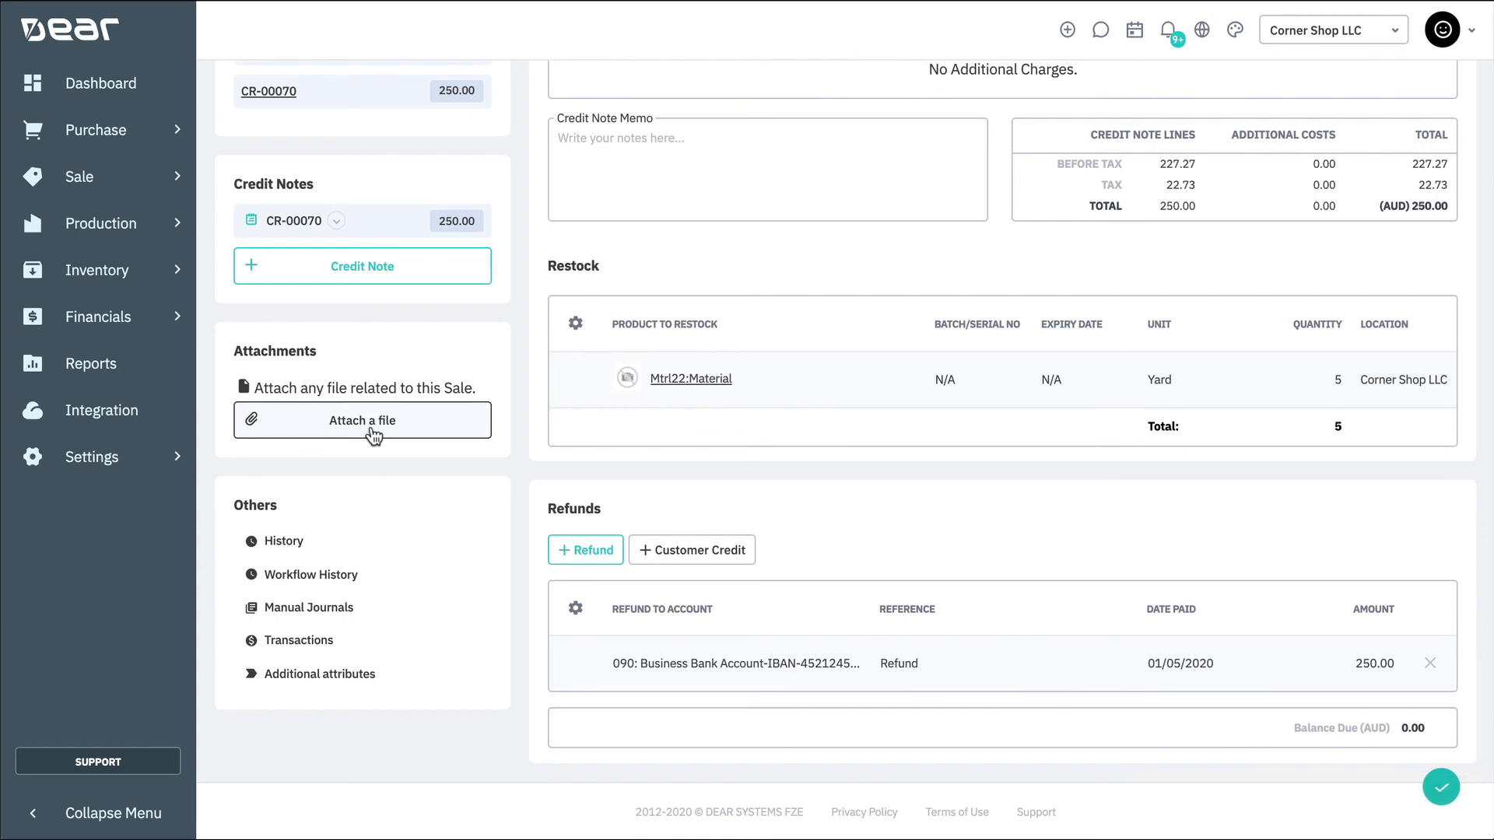
Review the sale's history of changes and its workflow history, including the email notification entries
{"action": "left_click", "coordinate": [386, 543]}
{"action": "scroll", "coordinate": [476, 506], "scroll_direction": "up", "scroll_amount": 2}
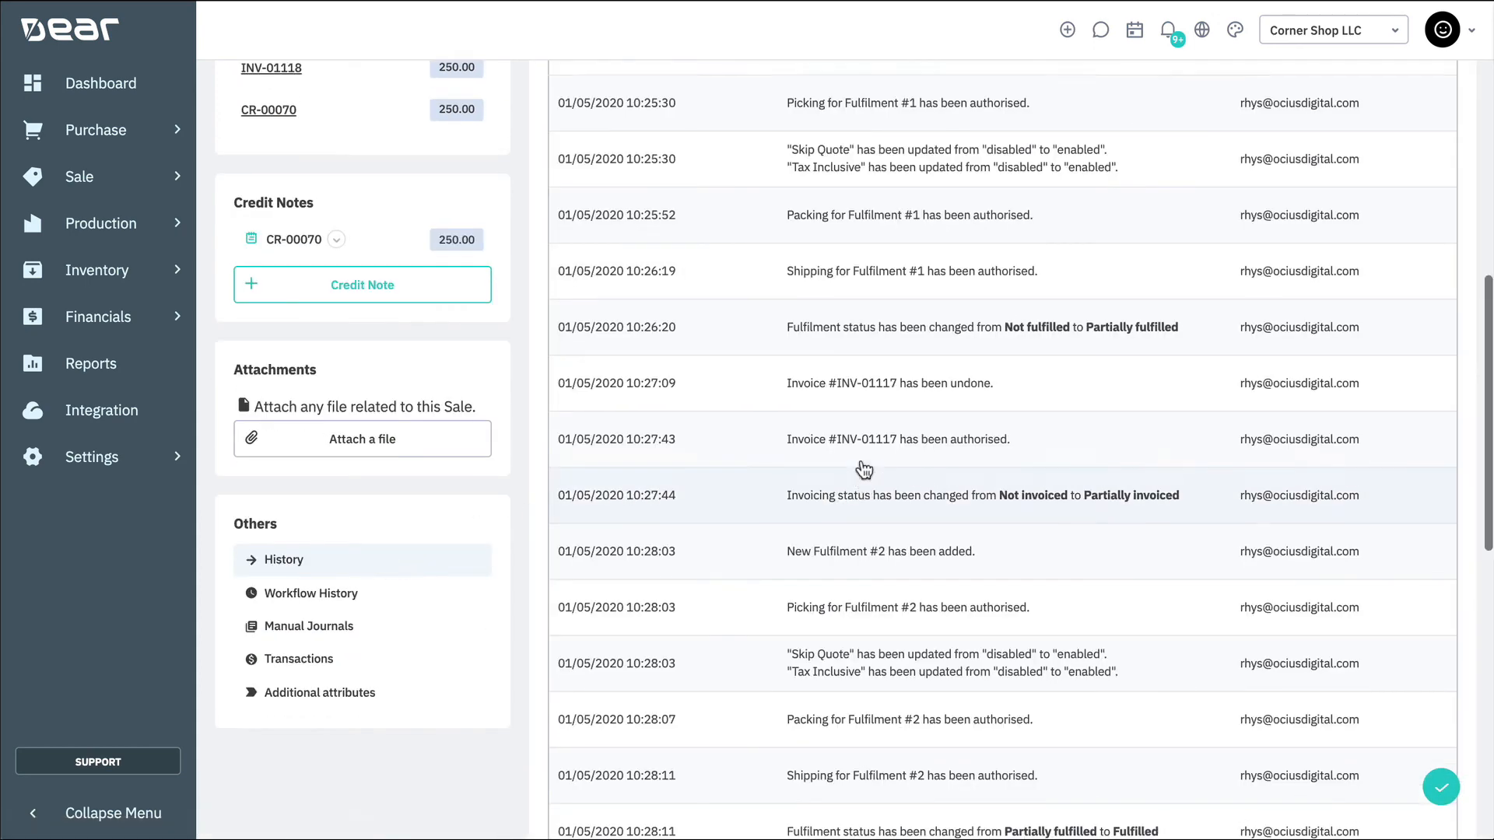
{"action": "left_click", "coordinate": [346, 689]}
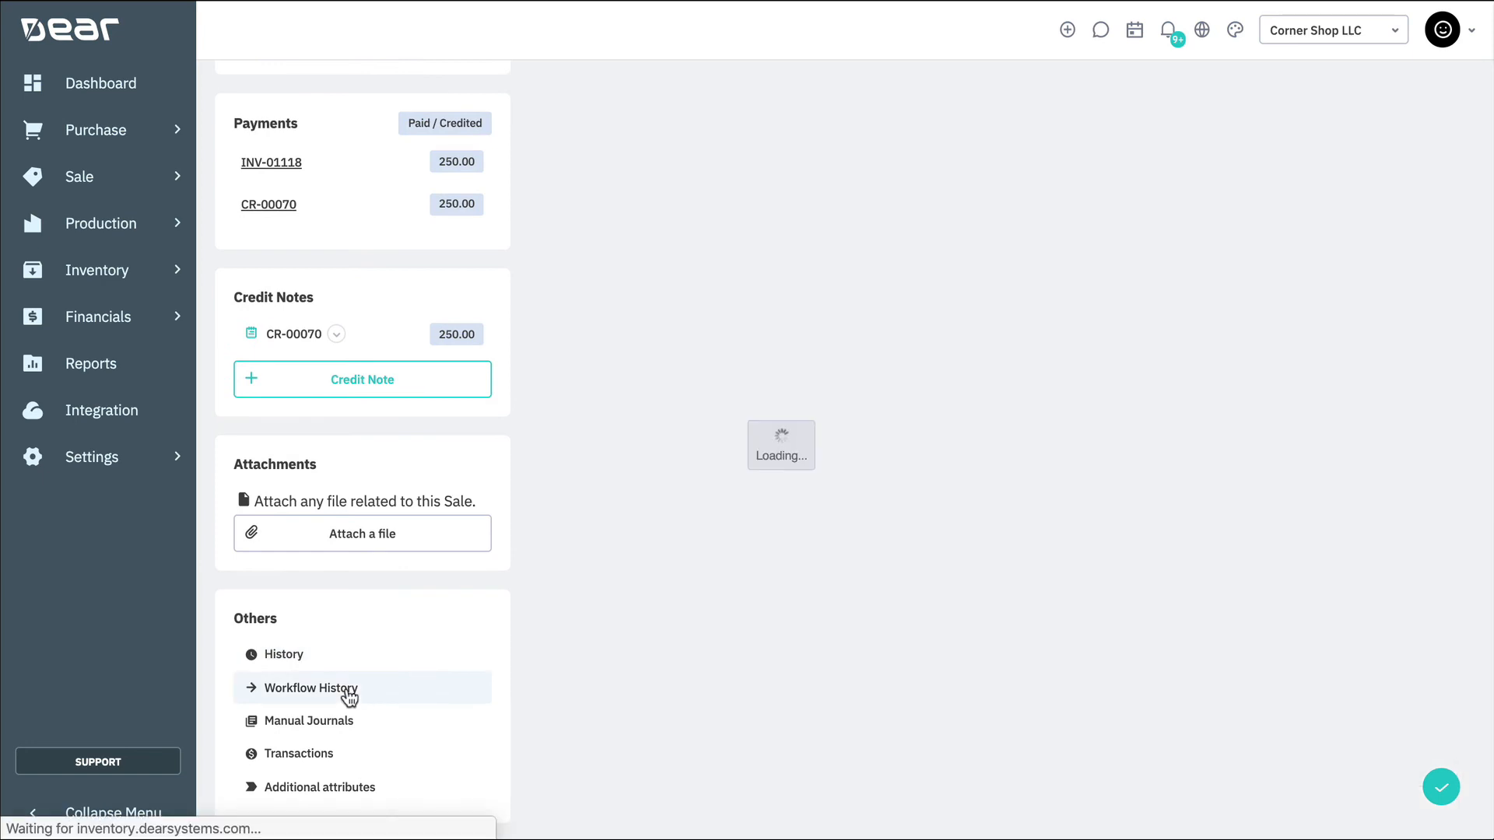
{"action": "scroll", "coordinate": [723, 514], "scroll_direction": "up", "scroll_amount": 4}
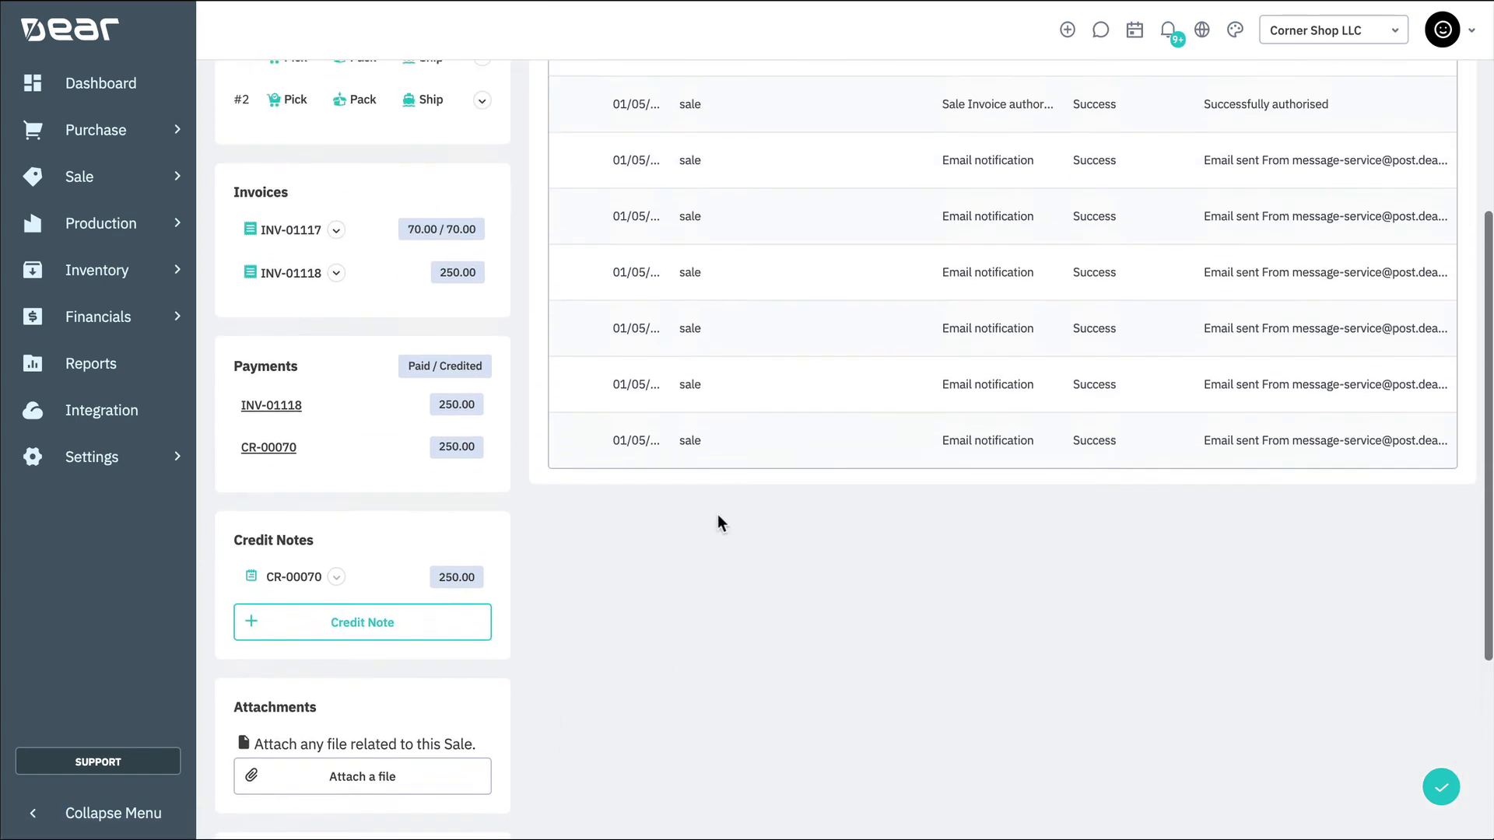
Examine the sale's manual journals and the accounting transactions for its fulfilments, invoices and credit note
{"action": "scroll", "coordinate": [716, 513], "scroll_direction": "down", "scroll_amount": 3}
{"action": "scroll", "coordinate": [716, 513], "scroll_direction": "down", "scroll_amount": 2}
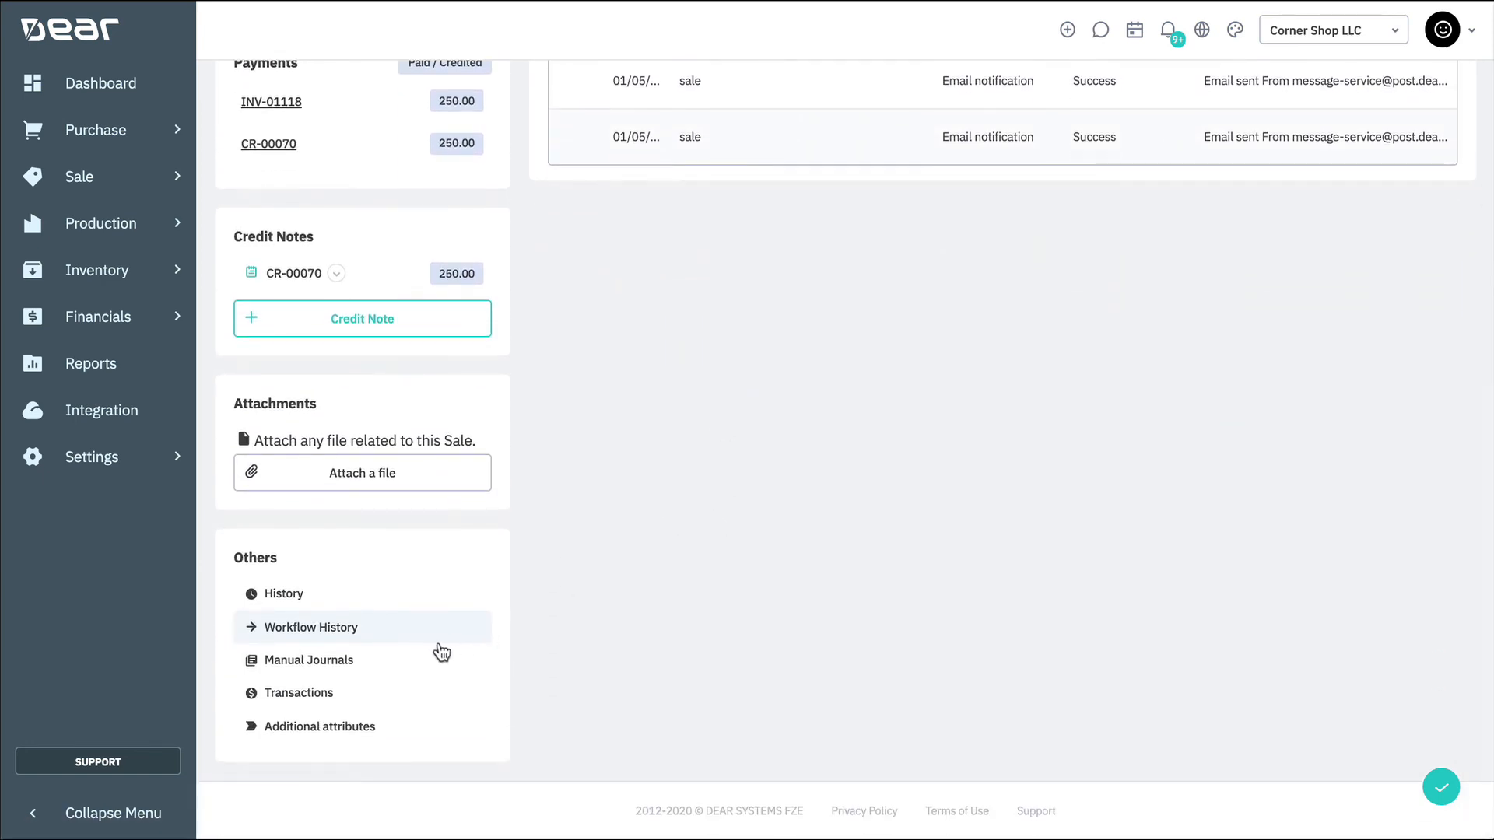
{"action": "left_click", "coordinate": [409, 660]}
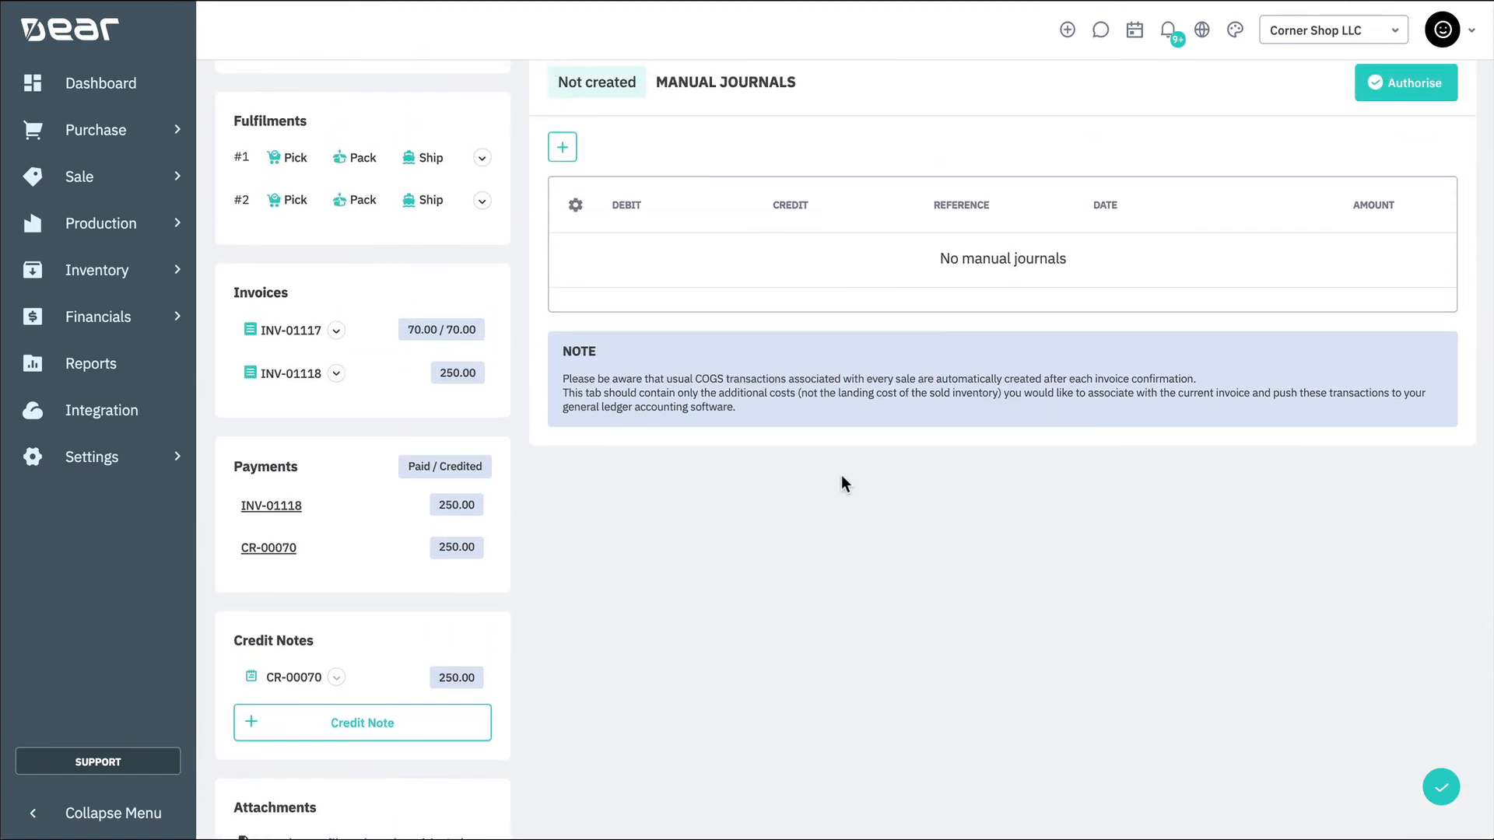
{"action": "scroll", "coordinate": [842, 475], "scroll_direction": "down", "scroll_amount": 5}
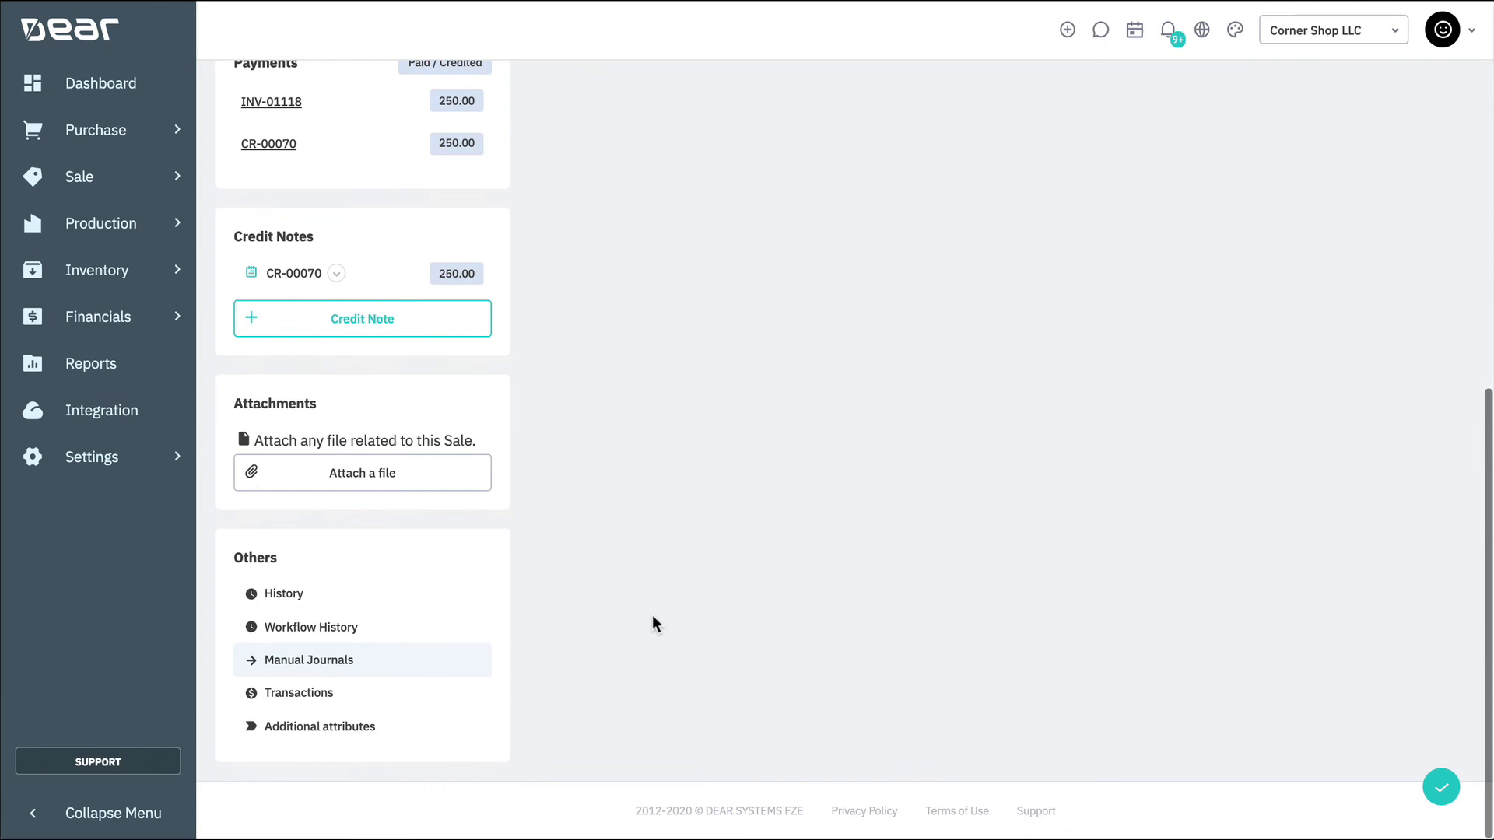
{"action": "left_click", "coordinate": [413, 695]}
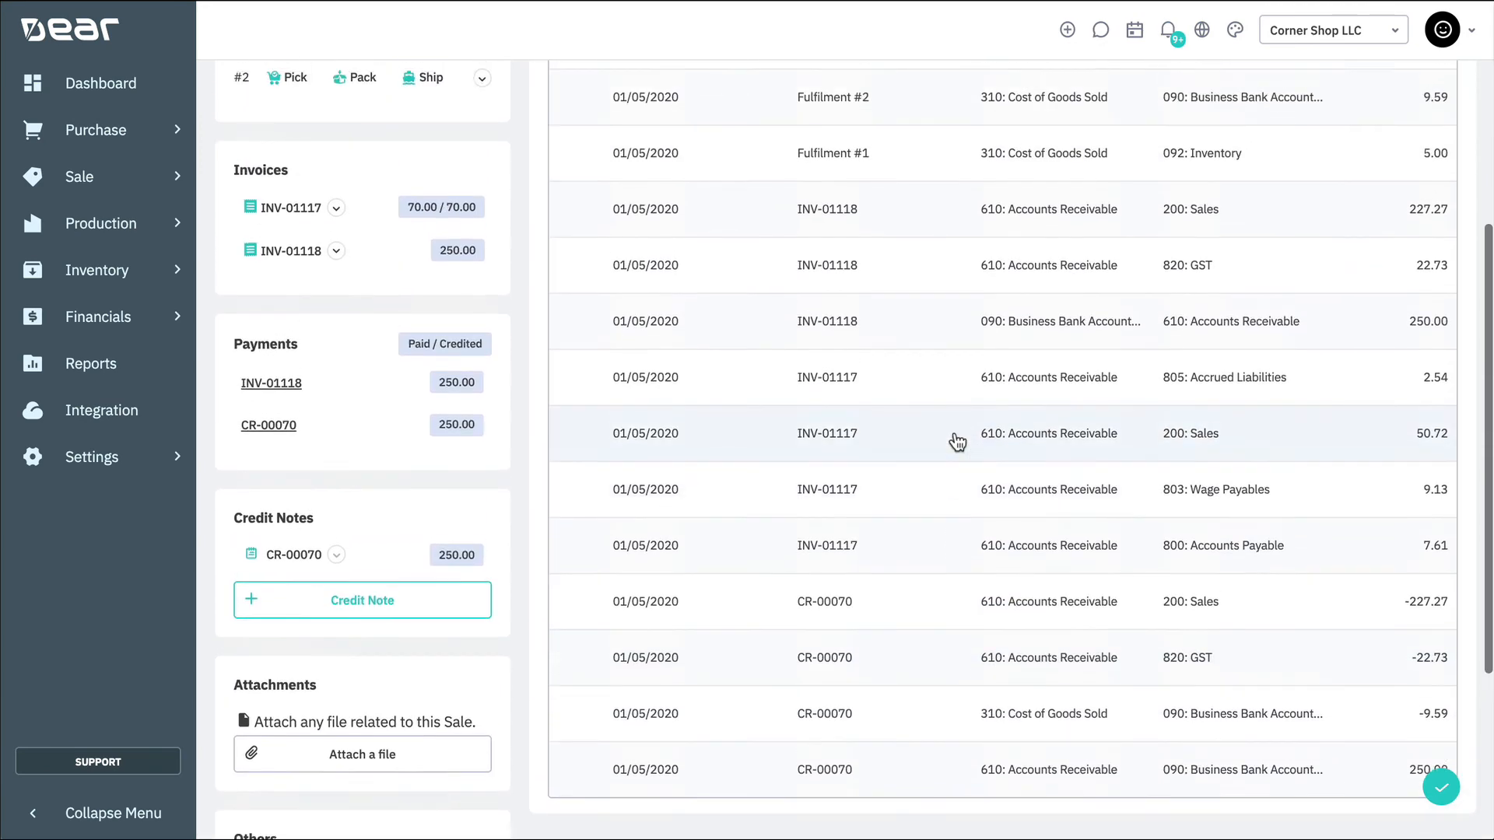